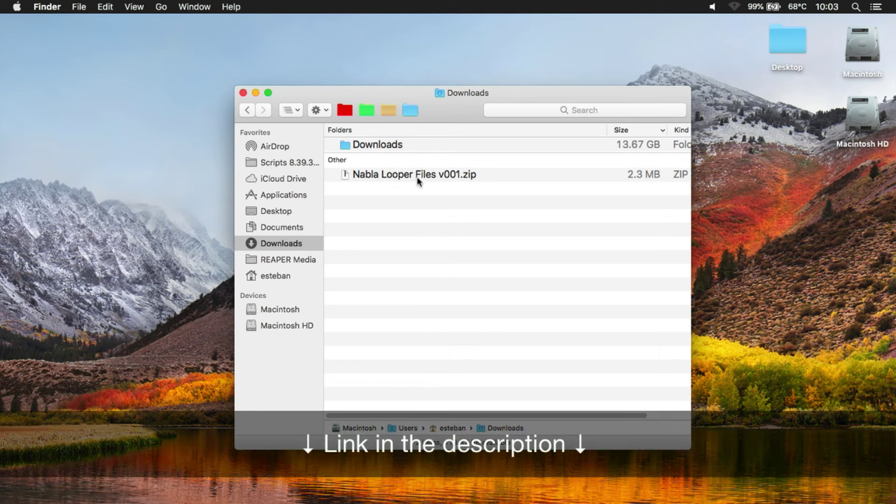
Unzip Nabla Looper Files v001.zip in Downloads and open the extracted Nabla Looper Files v001 folder
{"action": "left_click", "coordinate": [416, 177]}
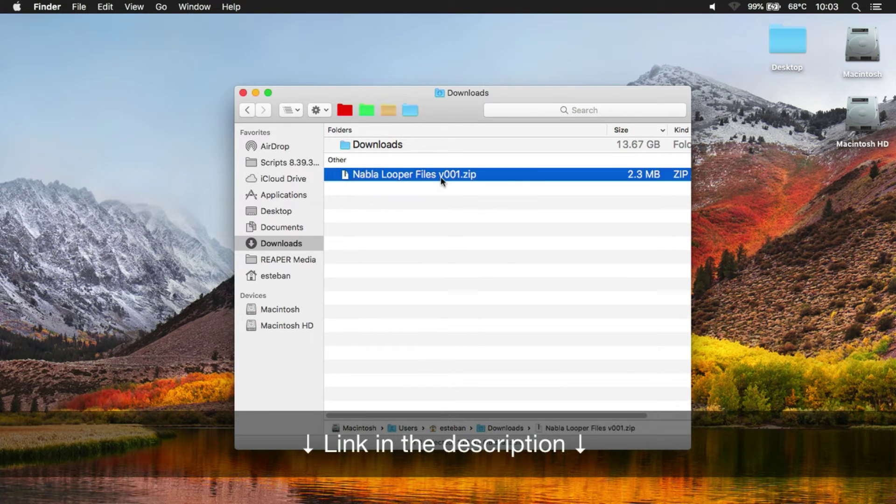
{"action": "double_click", "coordinate": [430, 178]}
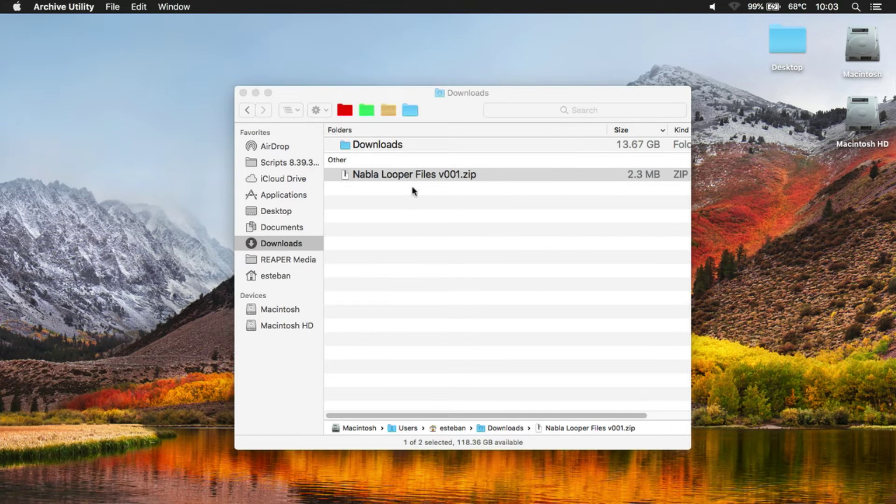
{"action": "left_click", "coordinate": [389, 161]}
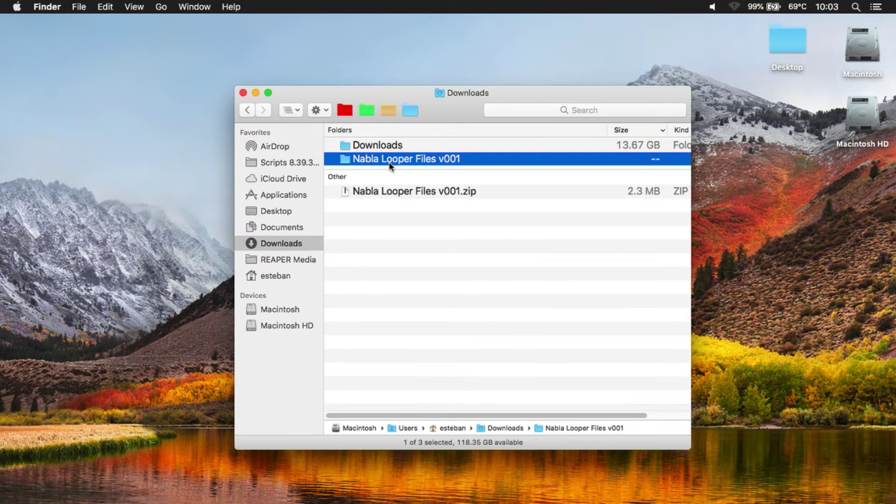
{"action": "double_click", "coordinate": [378, 161]}
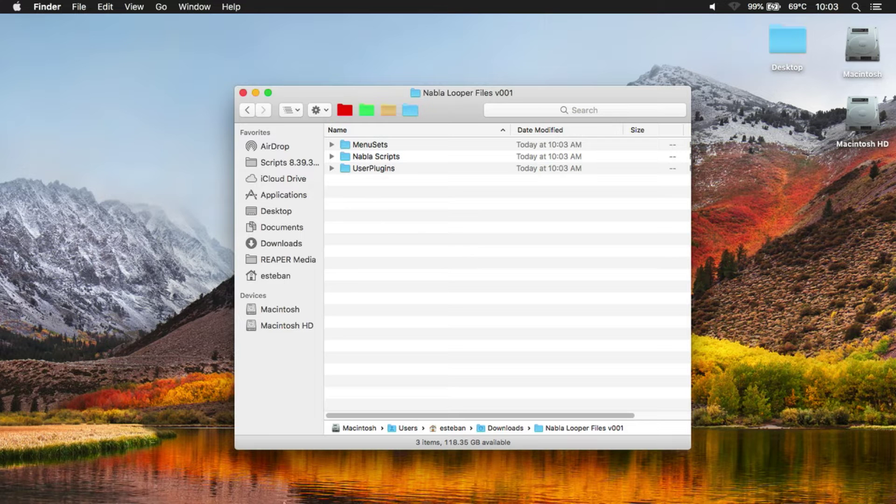
Launch REAPER and reveal its resource folder in Finder via Options > Show REAPER resource path
{"action": "mouse_move", "coordinate": [299, 496]}
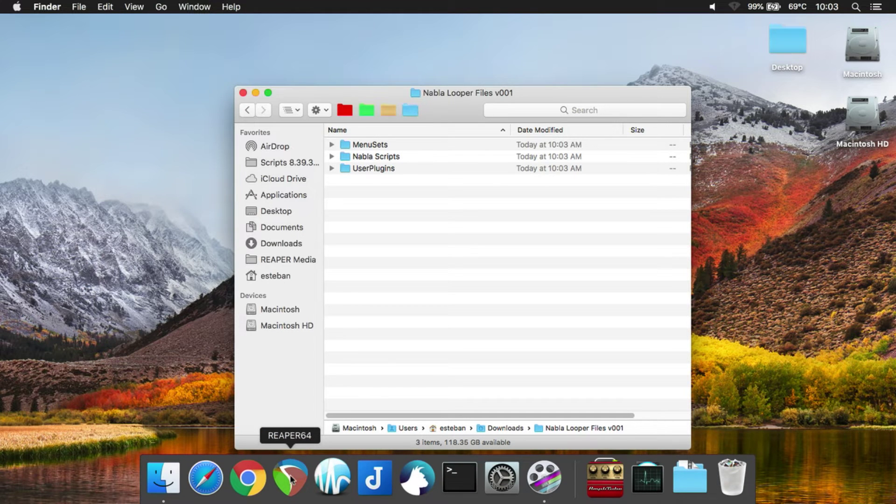
{"action": "left_click", "coordinate": [290, 474]}
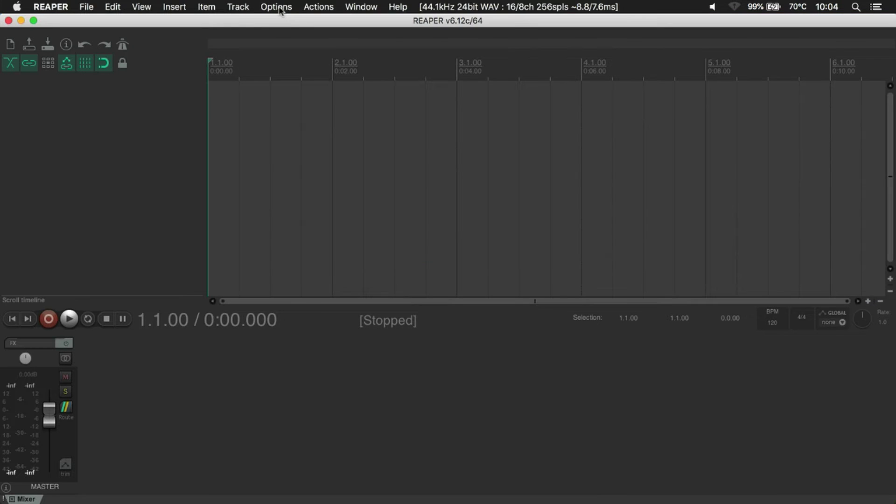
{"action": "left_click", "coordinate": [277, 7]}
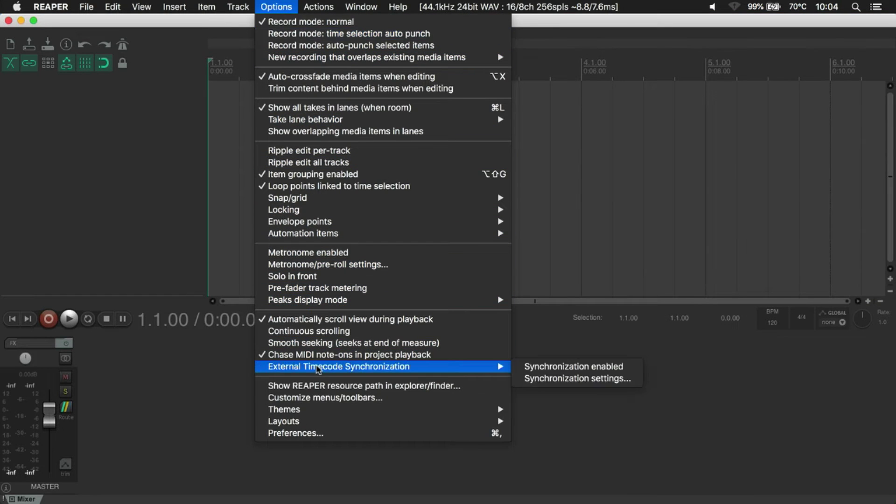
{"action": "left_click", "coordinate": [324, 388]}
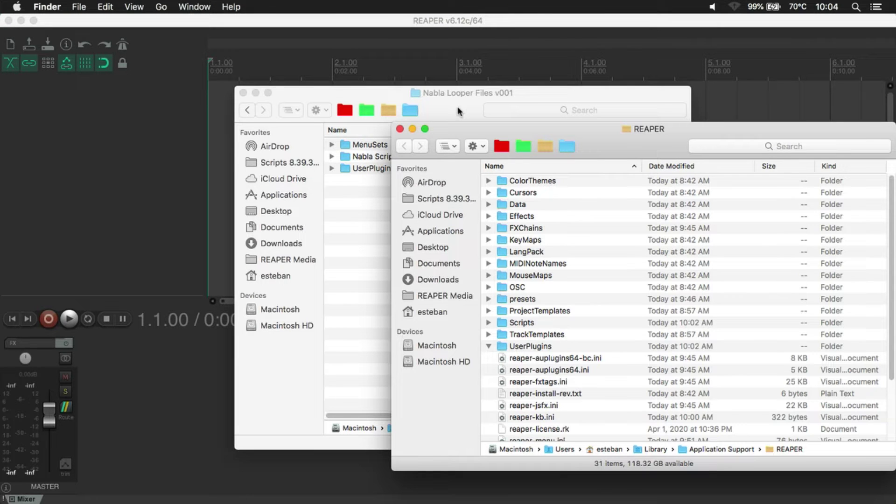
Tile the REAPER resource window on the right and Nabla Looper Files on the left
{"action": "key", "text": "ctrl+alt+Right"}
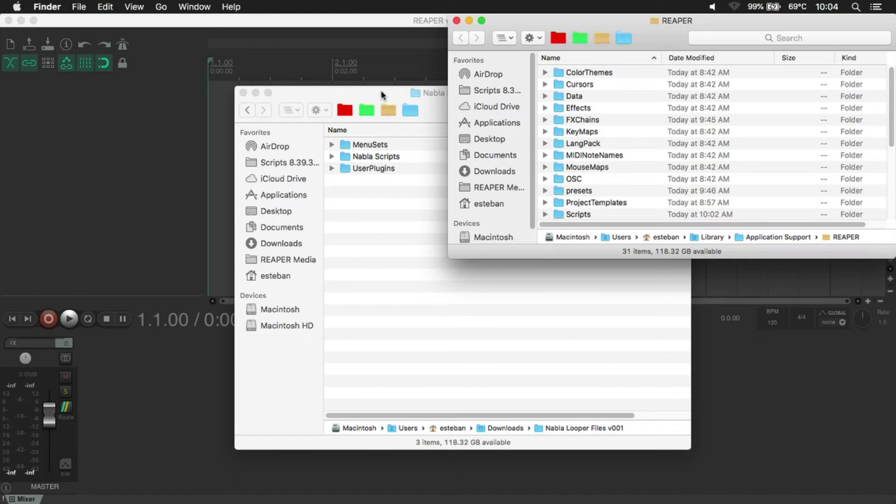
{"action": "left_click", "coordinate": [381, 91]}
{"action": "key", "text": "ctrl+alt+Left"}
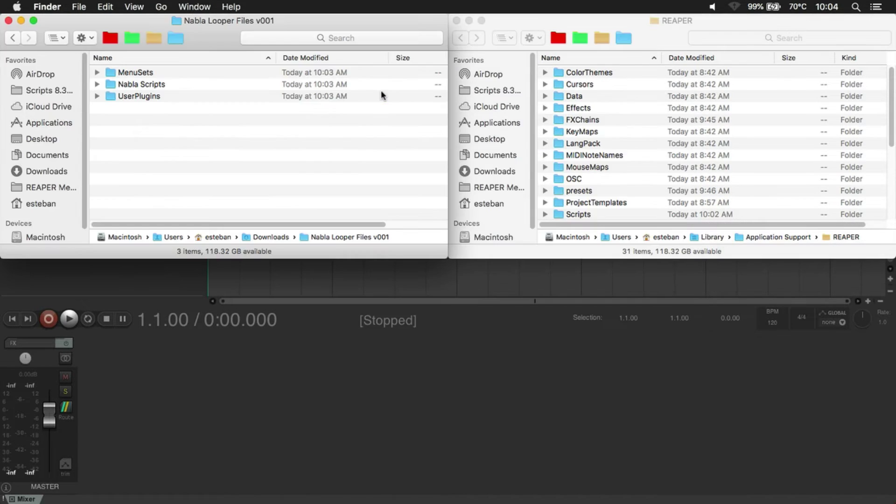
Copy the Nabla Scripts folder and paste it into REAPER's Scripts folder beside Cockos
{"action": "left_click", "coordinate": [150, 84]}
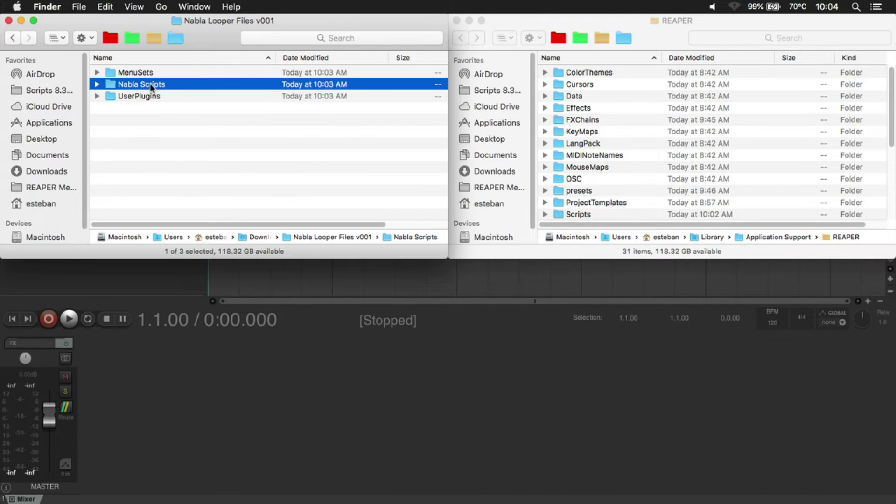
{"action": "right_click", "coordinate": [113, 89]}
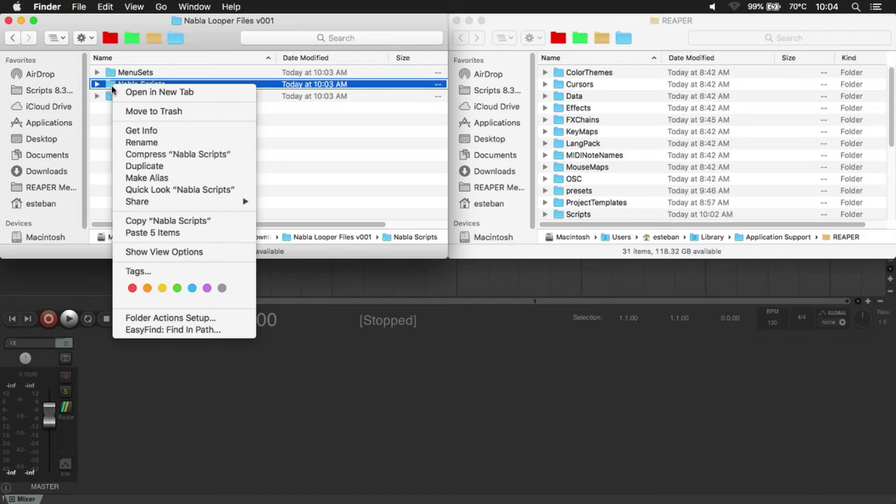
{"action": "left_click", "coordinate": [160, 224]}
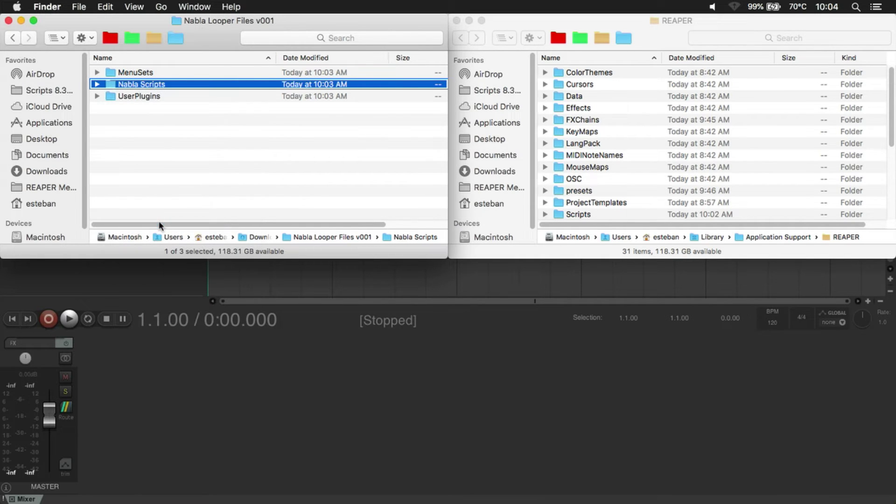
{"action": "scroll", "coordinate": [587, 147], "scroll_direction": "down", "scroll_amount": 5}
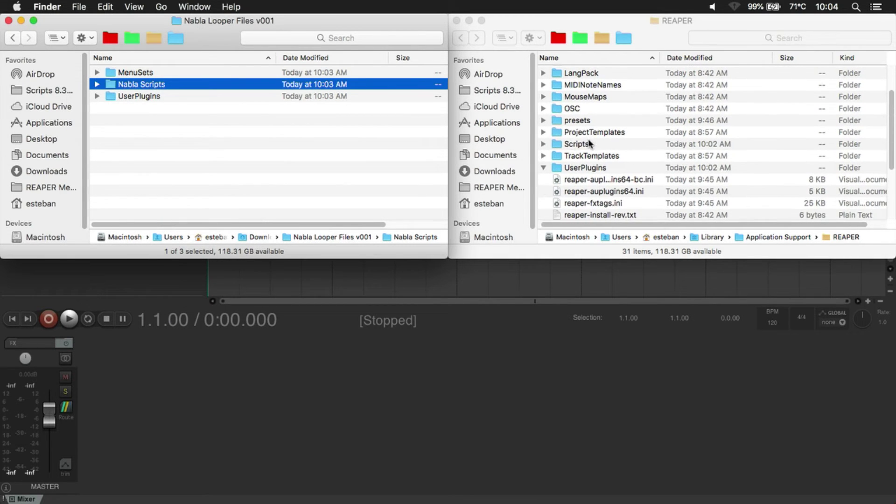
{"action": "left_click", "coordinate": [558, 144]}
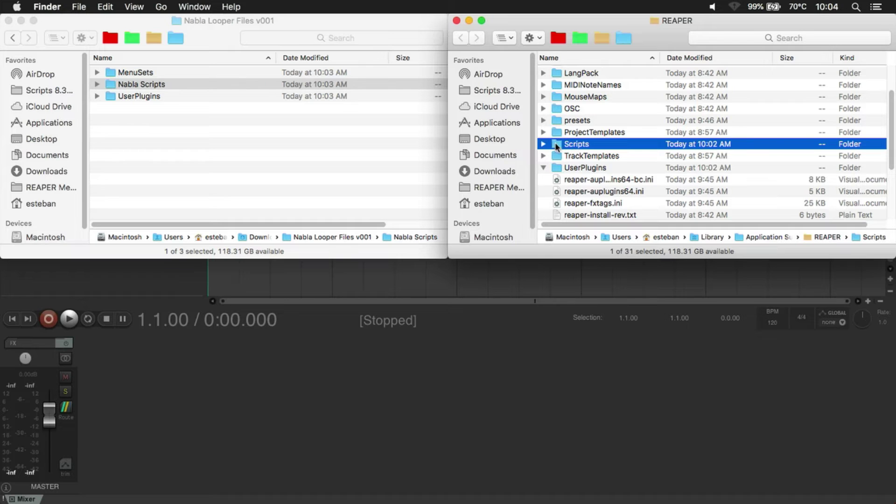
{"action": "double_click", "coordinate": [557, 142]}
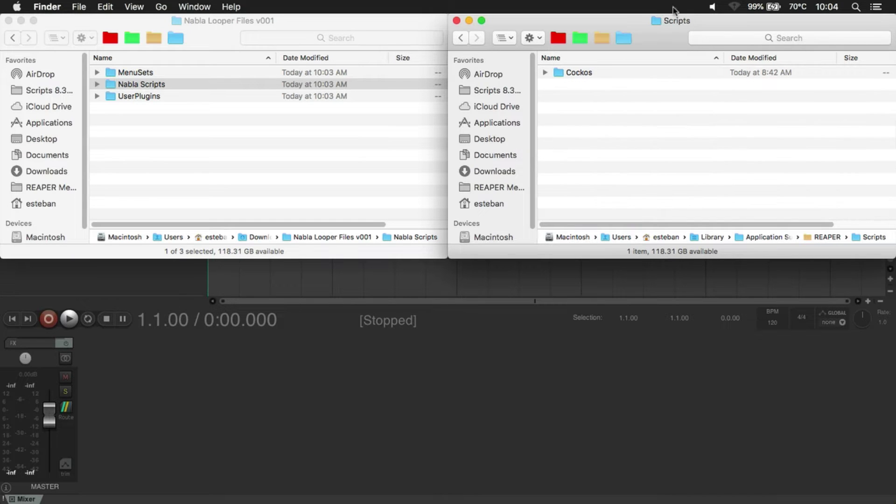
{"action": "right_click", "coordinate": [604, 126]}
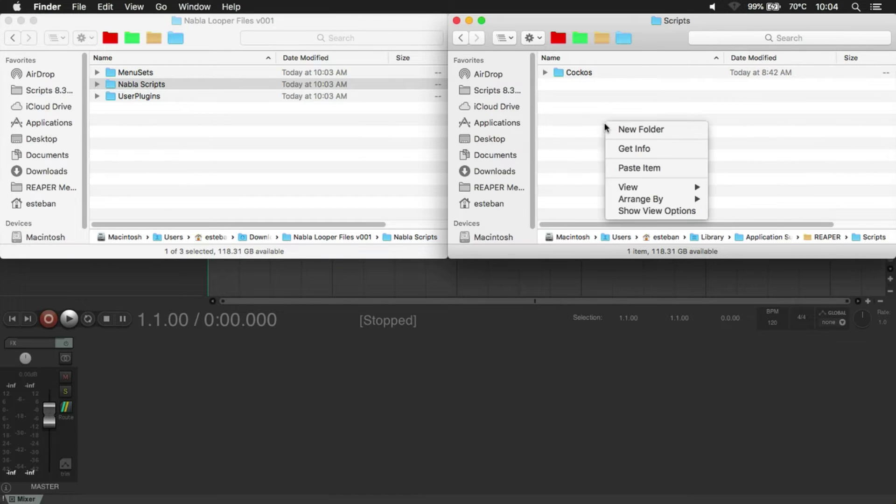
{"action": "left_click", "coordinate": [623, 167]}
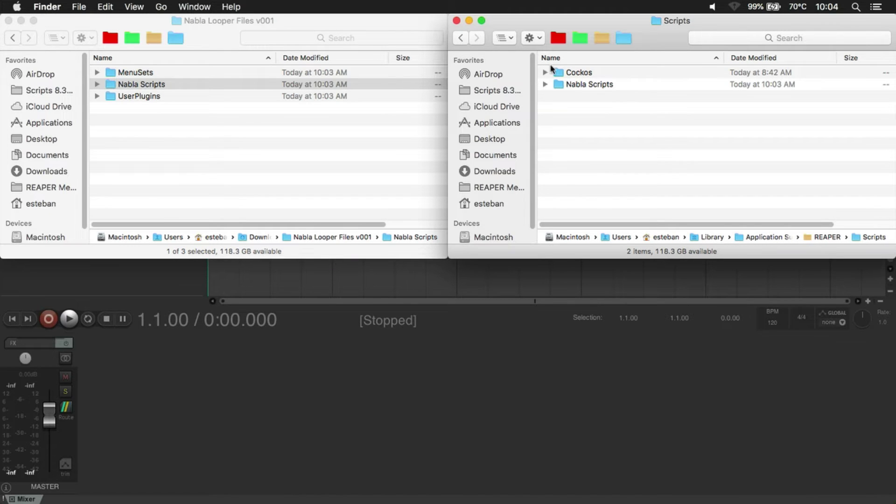
Return to the REAPER resource folder and copy the Nabla MenuSets folder
{"action": "left_click", "coordinate": [463, 38]}
{"action": "left_click", "coordinate": [149, 74]}
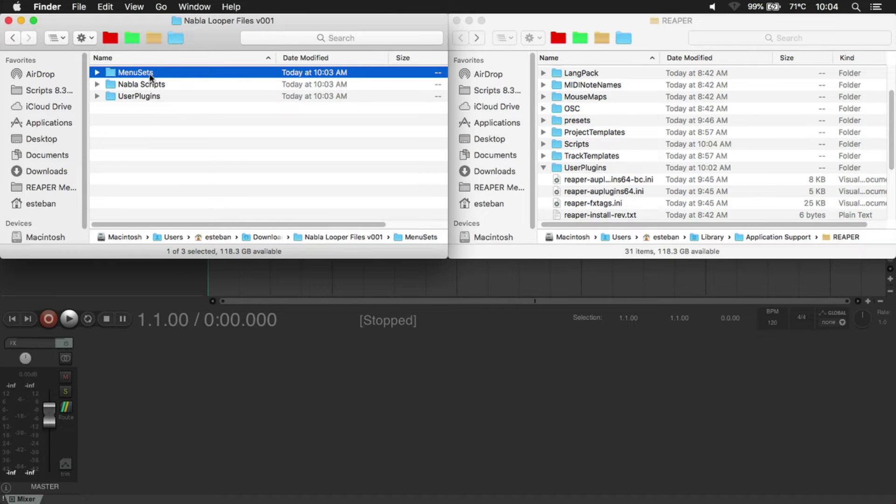
{"action": "right_click", "coordinate": [112, 74]}
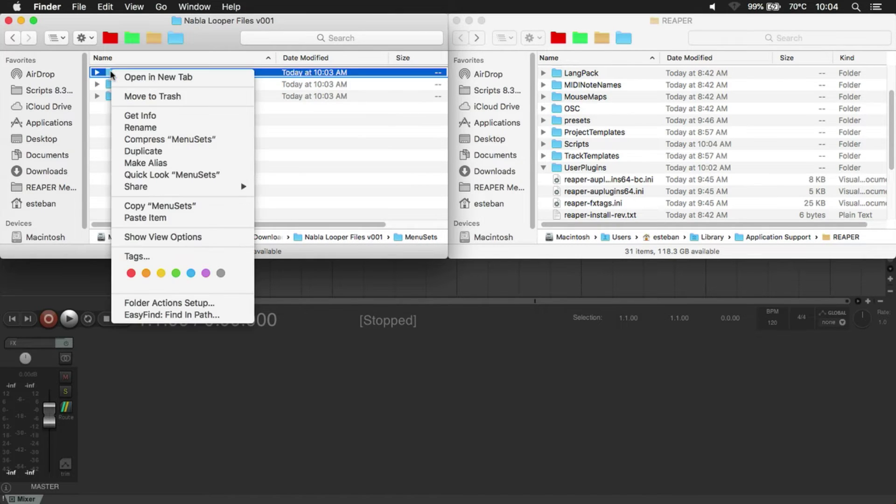
{"action": "left_click", "coordinate": [157, 206]}
Place MenuSets in the REAPER resource folder and check it holds its two files
{"action": "scroll", "coordinate": [583, 145], "scroll_direction": "up", "scroll_amount": 3}
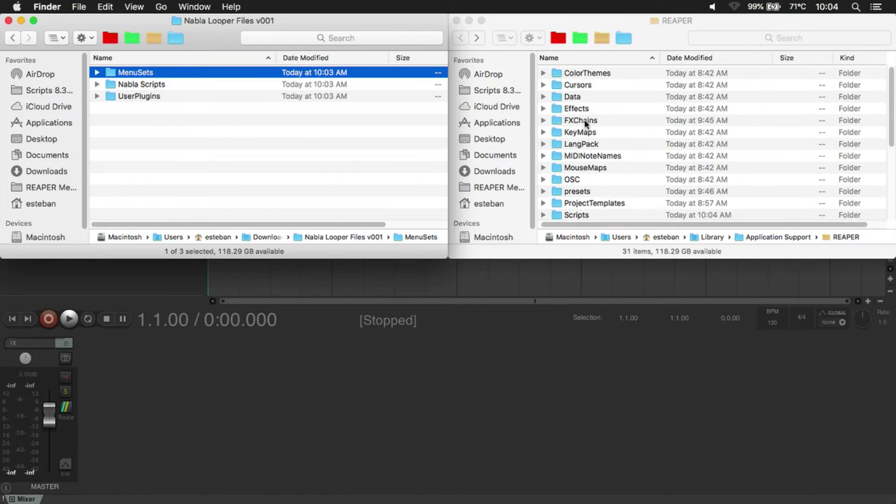
{"action": "left_click", "coordinate": [578, 84]}
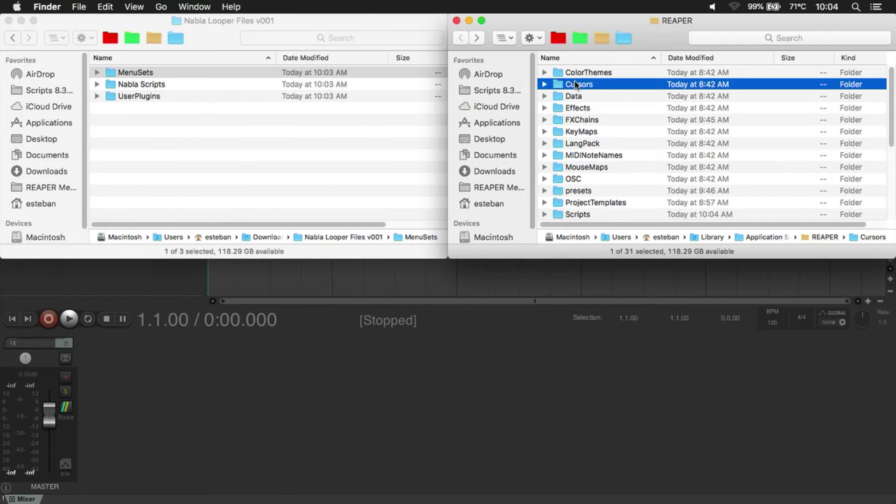
{"action": "key", "text": "Down"}
{"action": "key", "text": "k"}
{"action": "key", "text": "Down"}
{"action": "key", "text": "Down"}
{"action": "key", "text": "Down"}
{"action": "key", "text": "Down"}
{"action": "key", "text": "Down"}
{"action": "key", "text": "Down"}
{"action": "key", "text": "Down"}
{"action": "key", "text": "Down"}
{"action": "key", "text": "Down"}
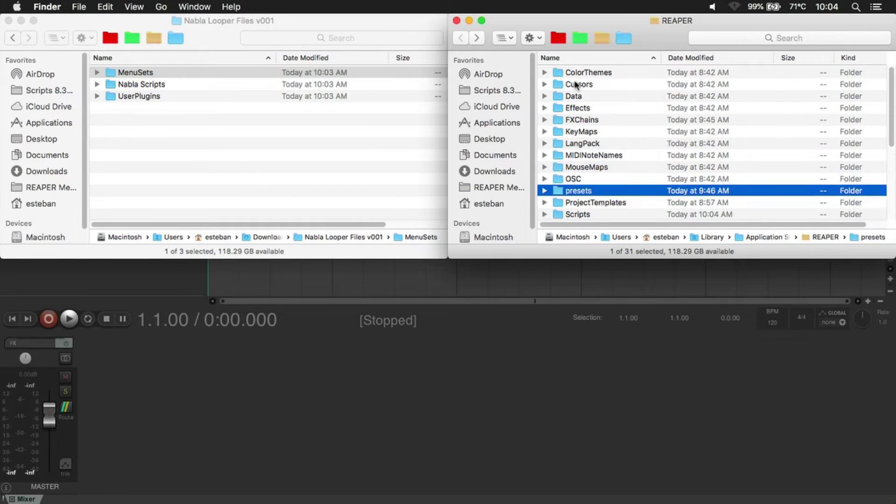
{"action": "key", "text": "Right"}
{"action": "scroll", "coordinate": [576, 94], "scroll_direction": "down", "scroll_amount": 3}
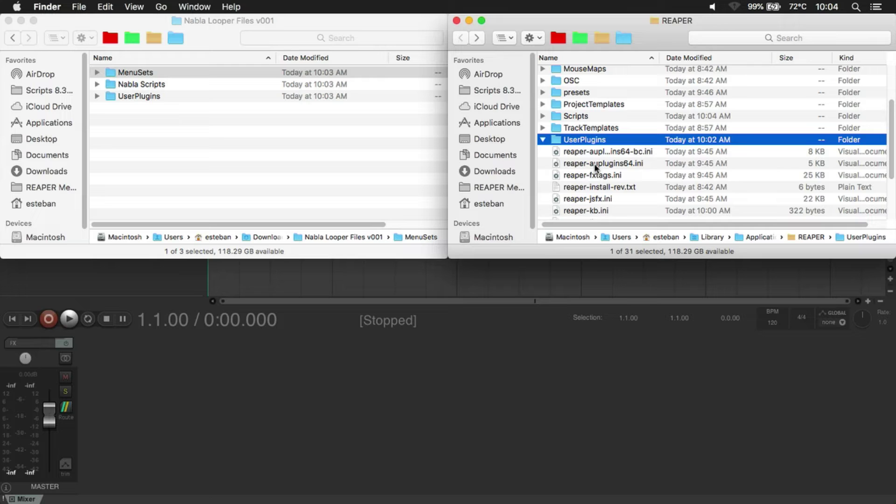
{"action": "scroll", "coordinate": [595, 163], "scroll_direction": "up", "scroll_amount": 4}
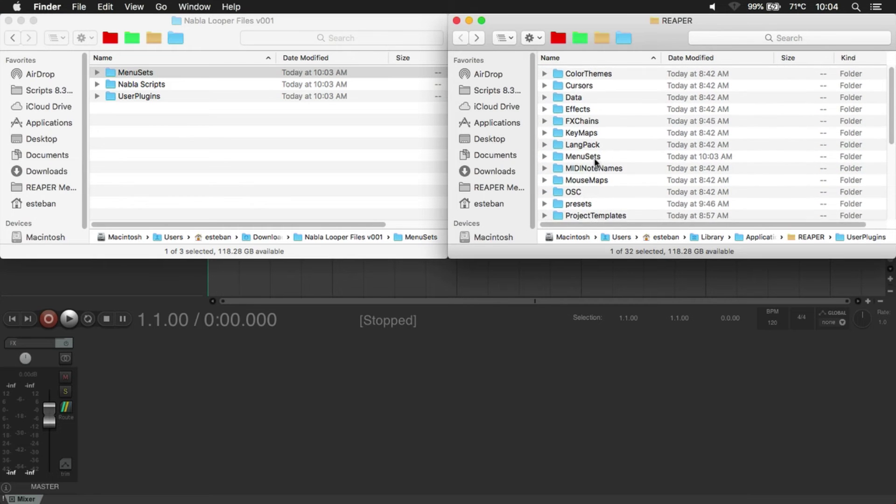
{"action": "left_click", "coordinate": [588, 159]}
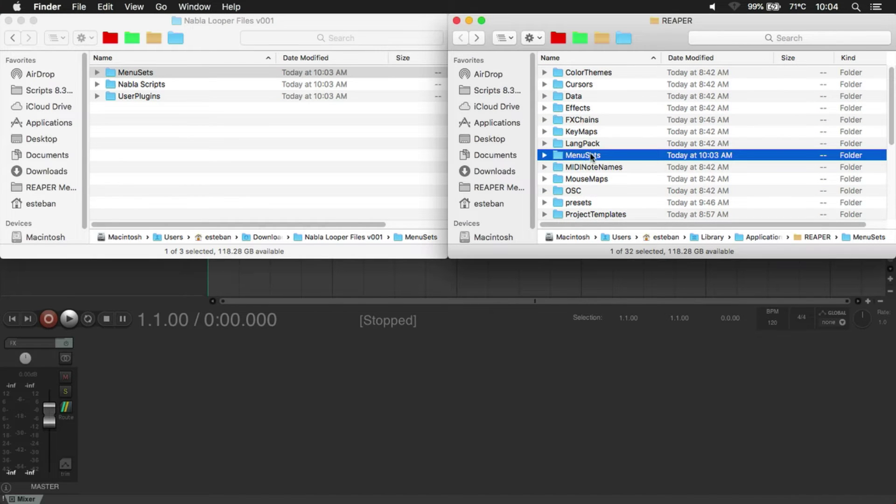
{"action": "left_click", "coordinate": [545, 157]}
{"action": "left_click", "coordinate": [544, 156]}
Open the downloaded UserPlugins folder and select all five reaper_js_ReaScriptAPI files
{"action": "left_click", "coordinate": [155, 96]}
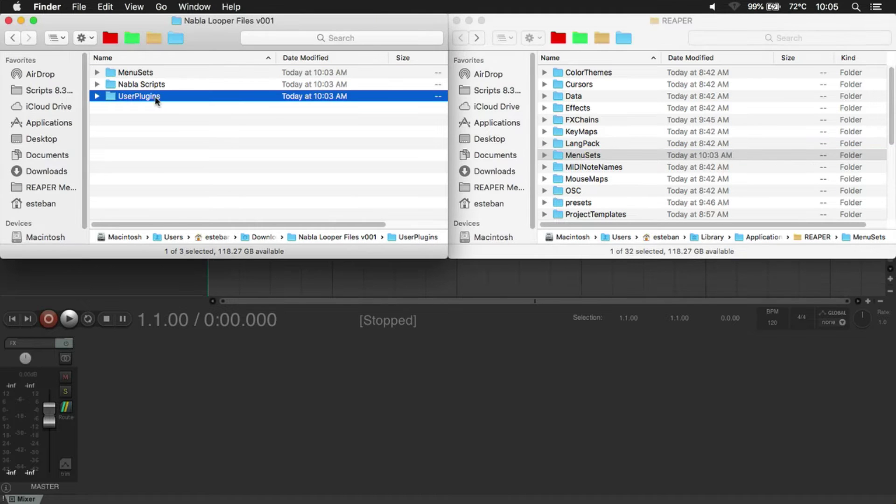
{"action": "double_click", "coordinate": [110, 96]}
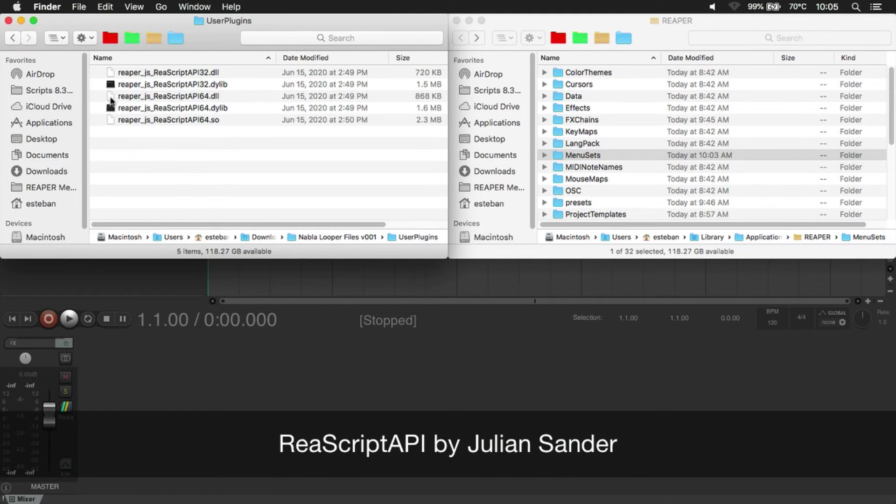
{"action": "left_click", "coordinate": [189, 73]}
{"action": "key", "text": "super+a"}
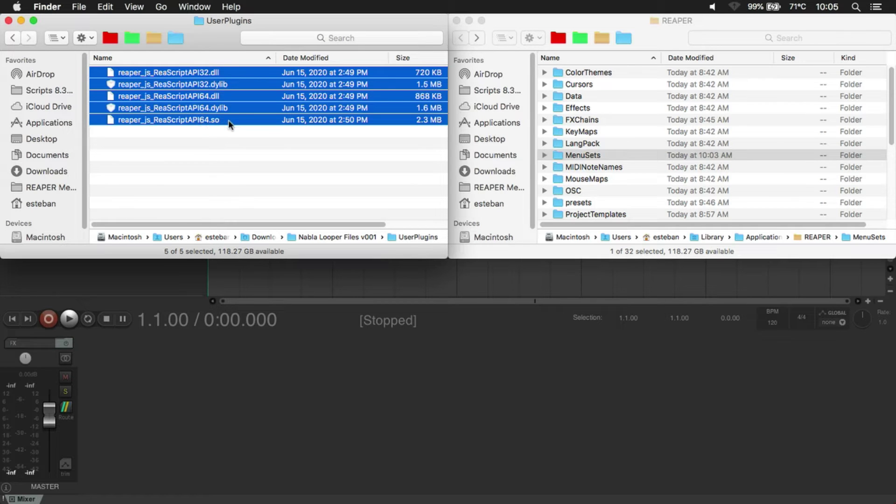
Paste the five ReaScriptAPI files into UserPlugins inside REAPER's resource folder
{"action": "scroll", "coordinate": [612, 149], "scroll_direction": "down", "scroll_amount": 4}
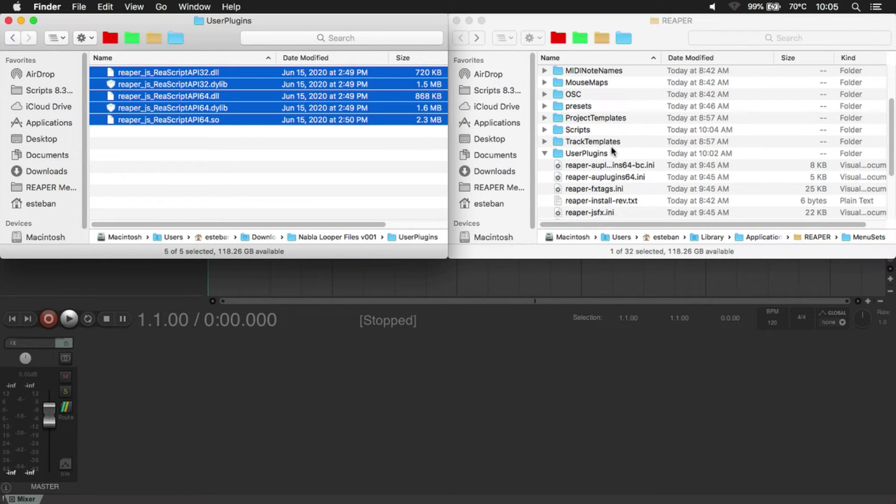
{"action": "double_click", "coordinate": [594, 141]}
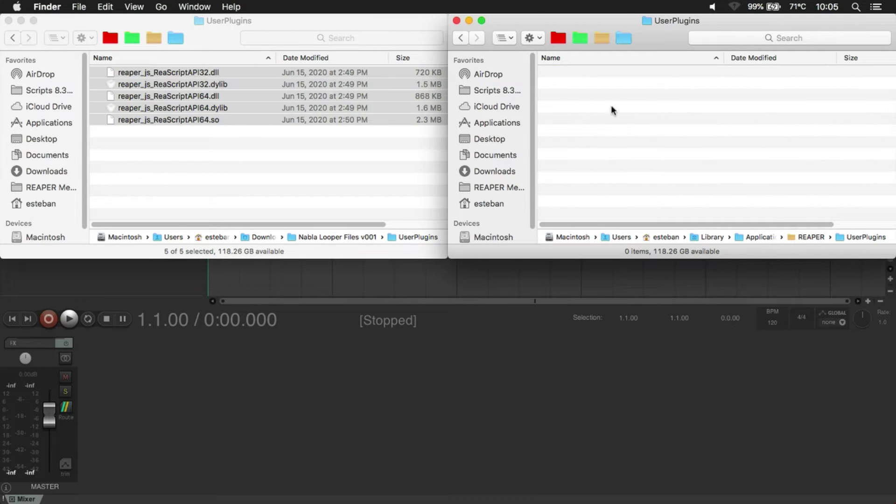
{"action": "key", "text": "super+v"}
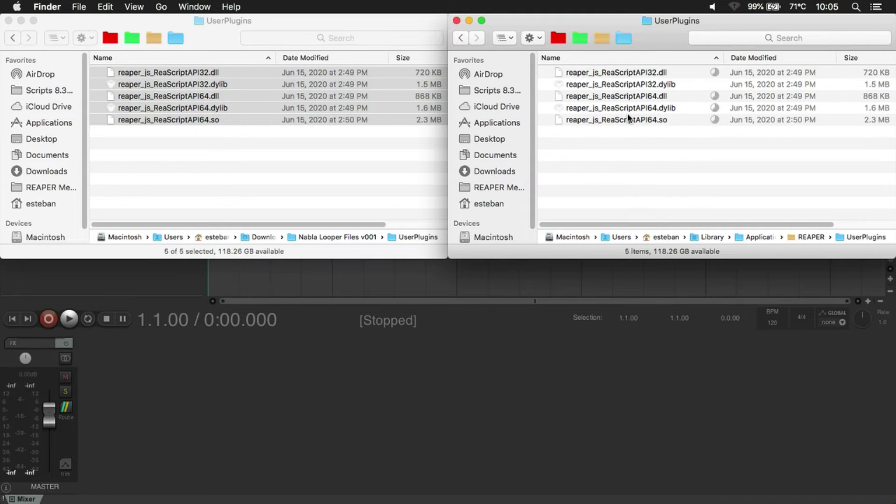
Close both Finder windows, the REAPER resource folder and the downloaded UserPlugins folder
{"action": "left_click", "coordinate": [459, 39]}
{"action": "left_click", "coordinate": [457, 20]}
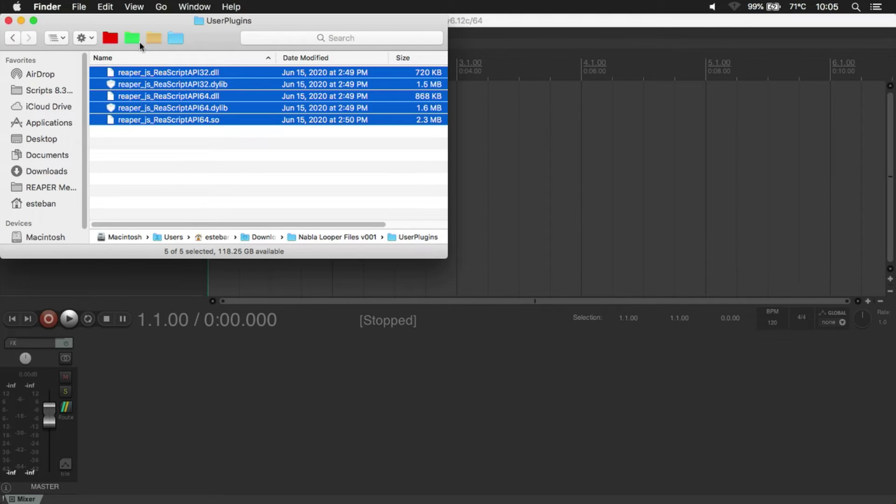
{"action": "left_click", "coordinate": [8, 21]}
Quit REAPER from its application menu and relaunch it from the Dock
{"action": "left_click", "coordinate": [121, 185]}
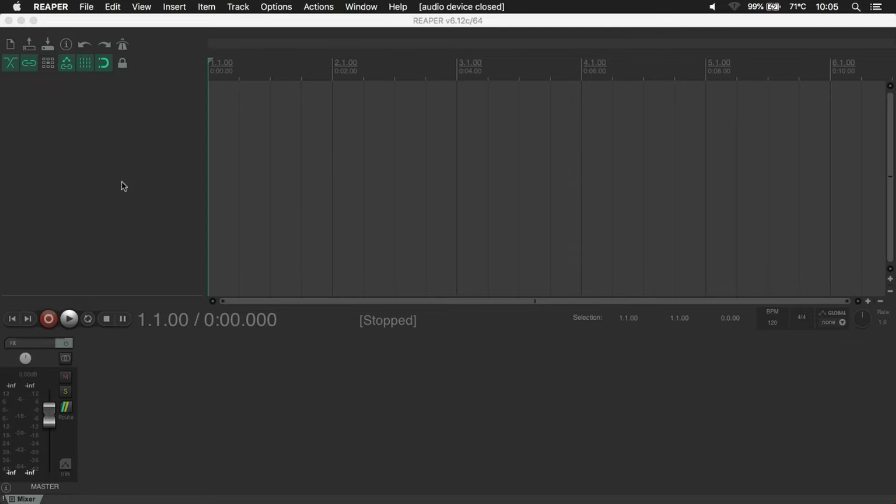
{"action": "left_click", "coordinate": [61, 9]}
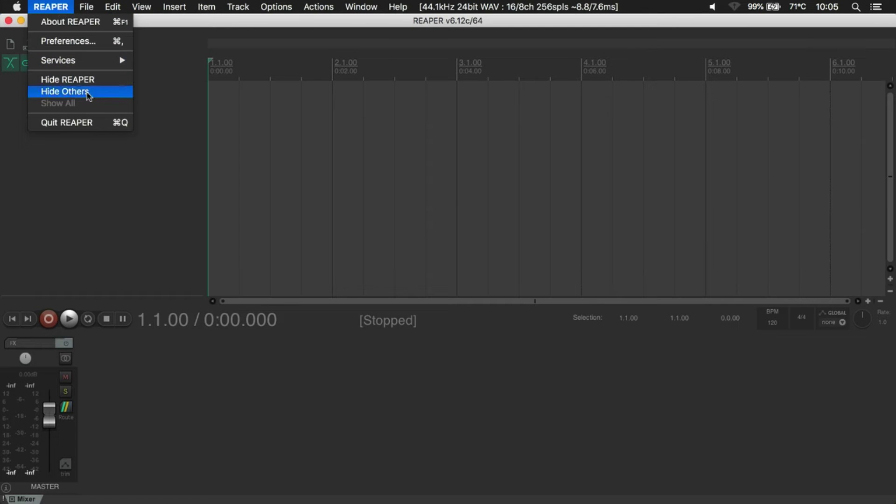
{"action": "left_click", "coordinate": [89, 122]}
{"action": "left_click", "coordinate": [290, 478]}
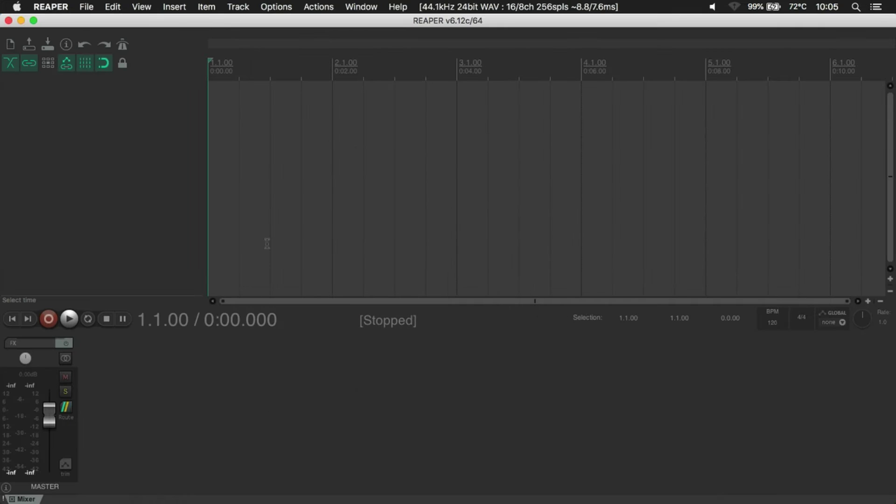
Start a ReaScript load from the action list and browse to Nabla Scripts > Nabla Looper
{"action": "left_click", "coordinate": [321, 11]}
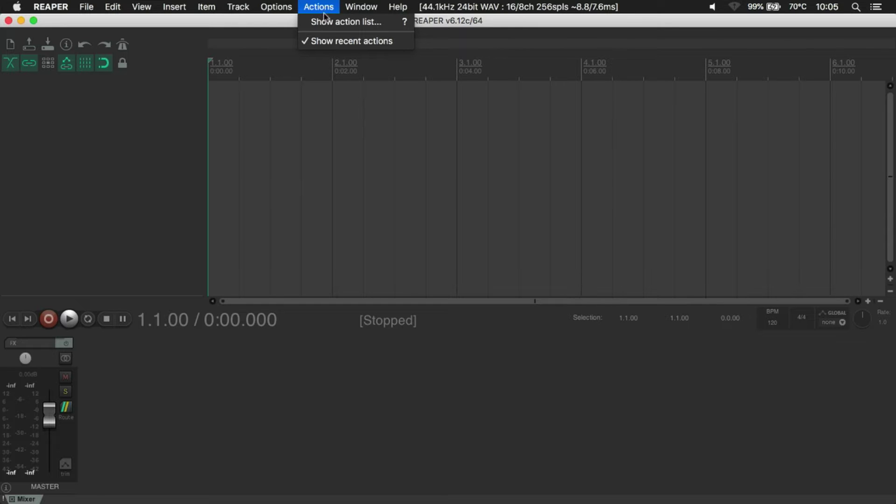
{"action": "left_click", "coordinate": [390, 24]}
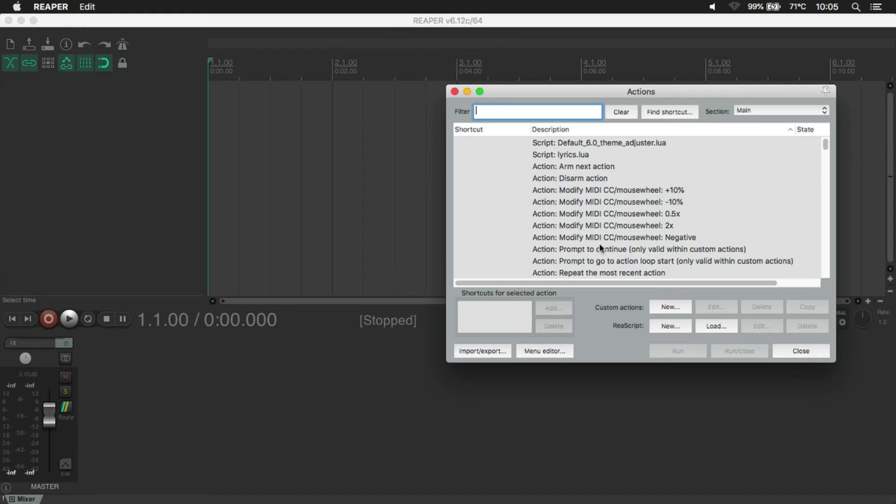
{"action": "left_click", "coordinate": [720, 326]}
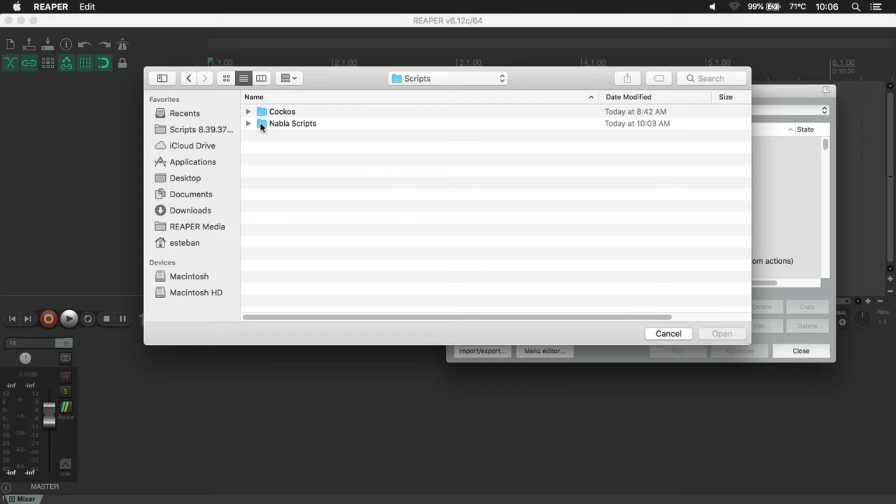
{"action": "double_click", "coordinate": [260, 123]}
{"action": "double_click", "coordinate": [260, 113]}
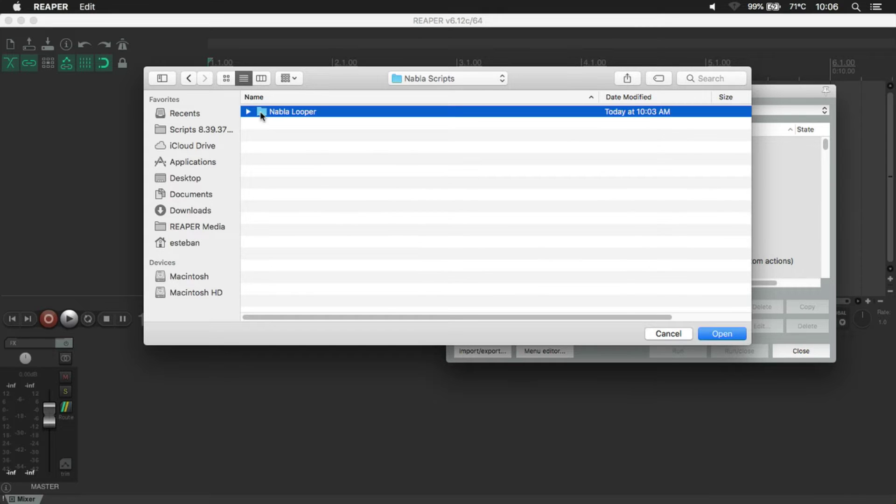
Select every Nabla Looper .lua script, from Arranged Core onward, and load them
{"action": "left_click", "coordinate": [316, 137]}
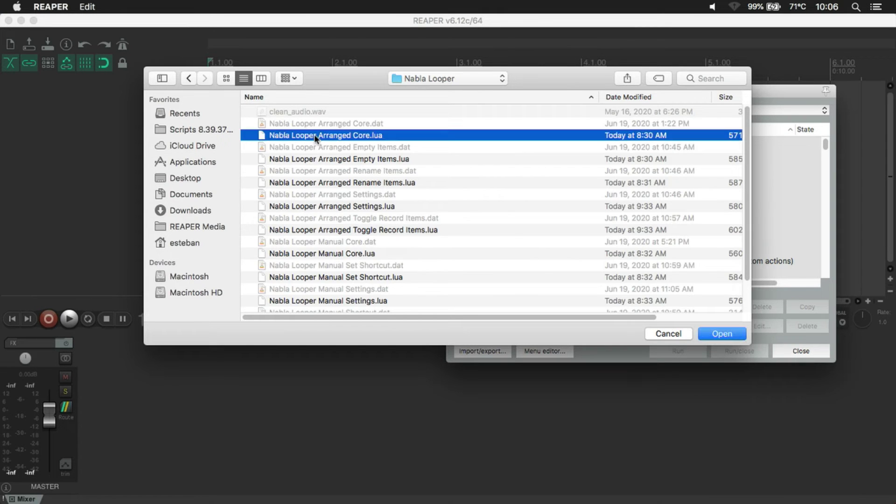
{"action": "key", "text": "super+a"}
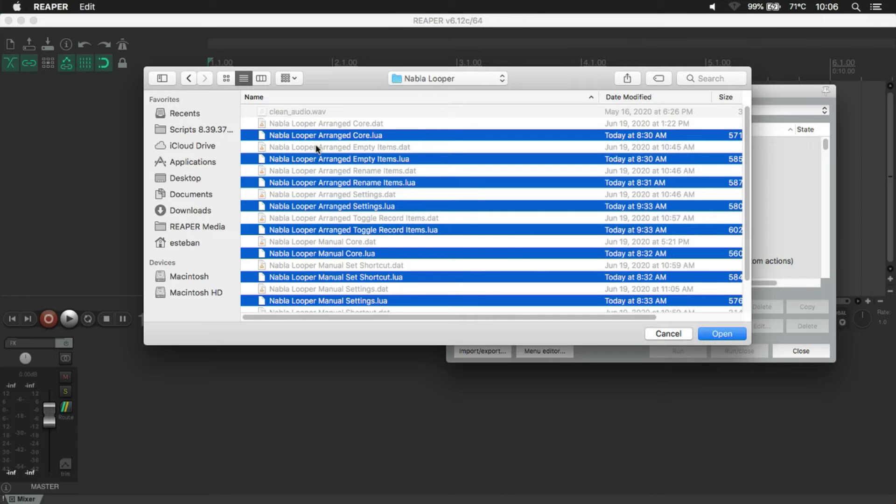
{"action": "scroll", "coordinate": [325, 174], "scroll_direction": "down", "scroll_amount": 3}
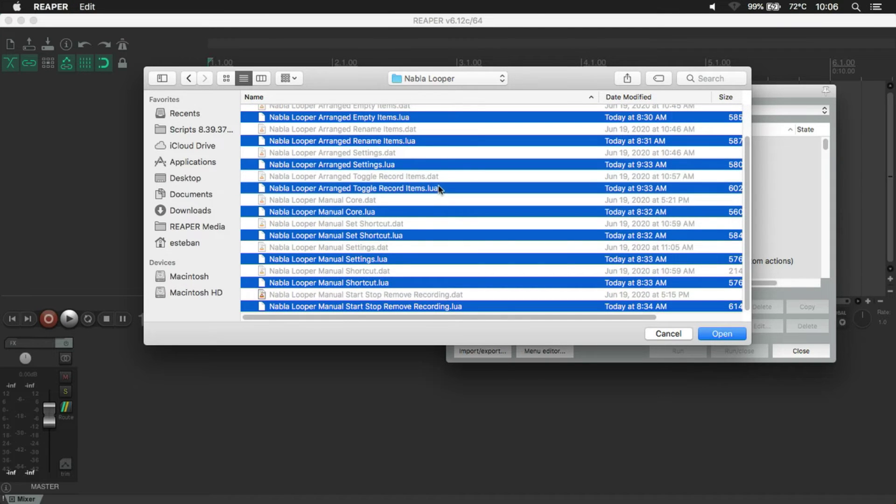
{"action": "left_click", "coordinate": [723, 334]}
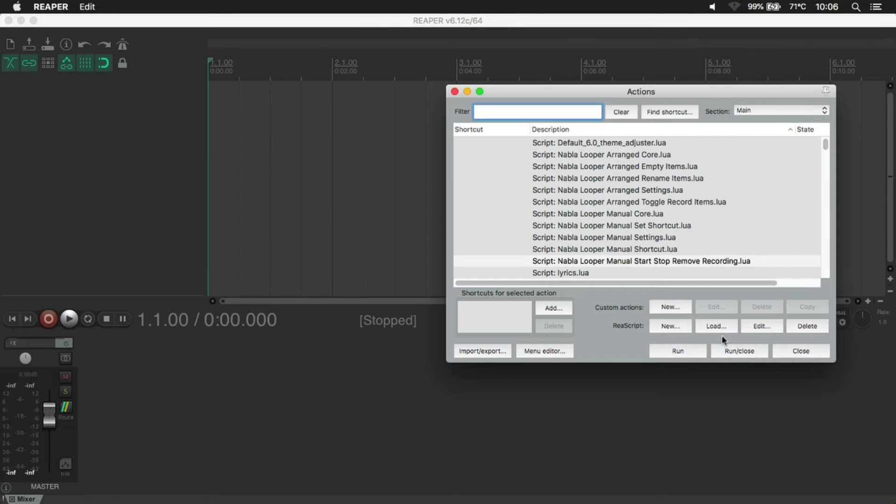
Close the action list and open Options > Customize menus/toolbars with its toolbar list dropped down
{"action": "left_click", "coordinate": [802, 351]}
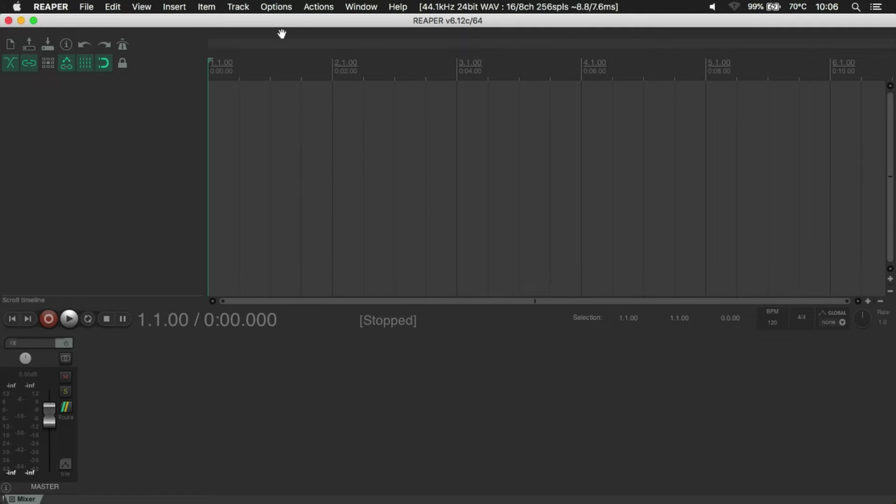
{"action": "left_click", "coordinate": [278, 7]}
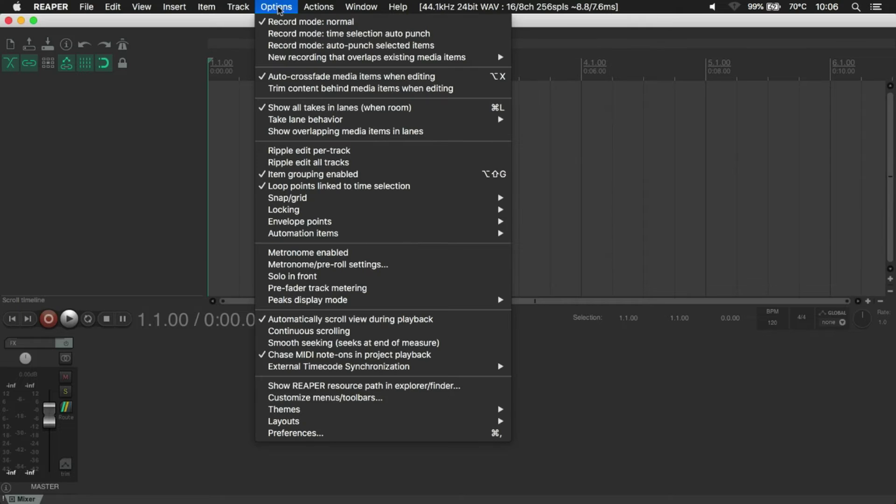
{"action": "left_click", "coordinate": [312, 400]}
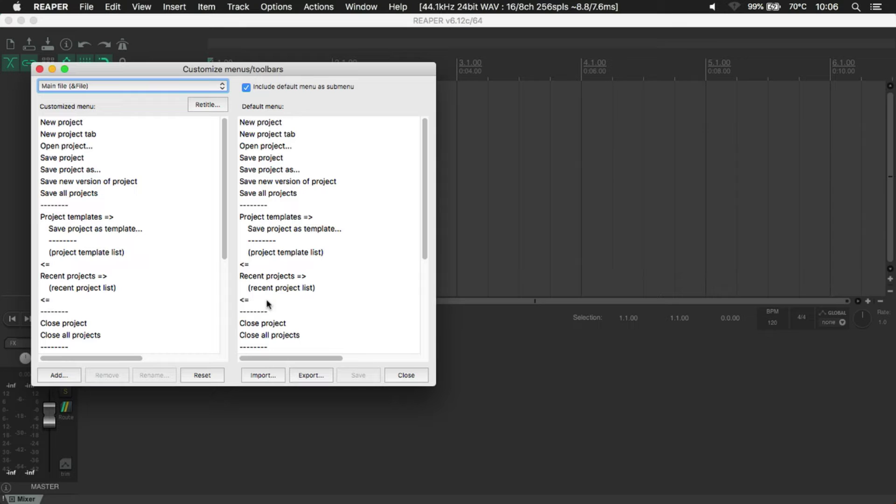
{"action": "left_click", "coordinate": [152, 86]}
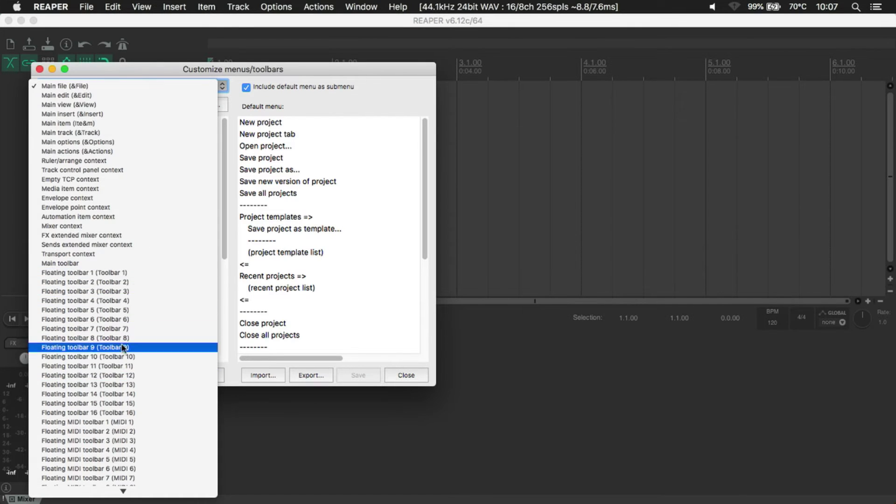
Import Nabla Looper Arranged Mode.ReaperMenu into Floating toolbar 1
{"action": "left_click", "coordinate": [116, 274]}
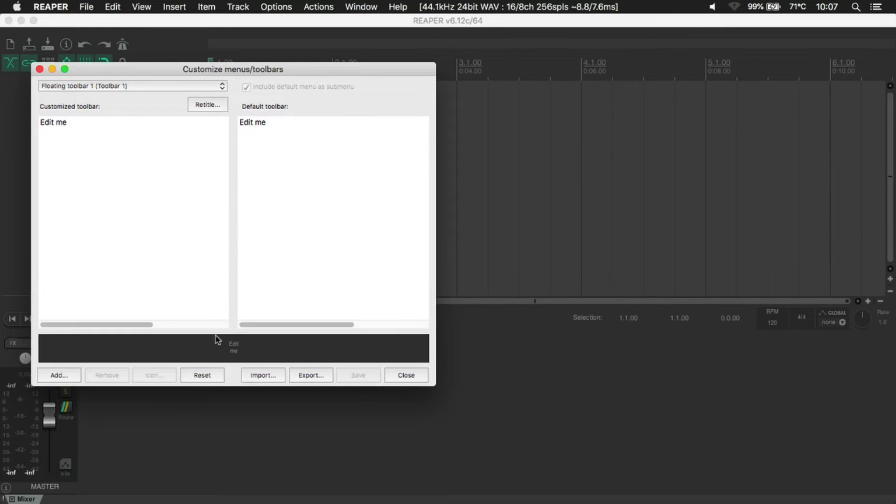
{"action": "left_click", "coordinate": [260, 377]}
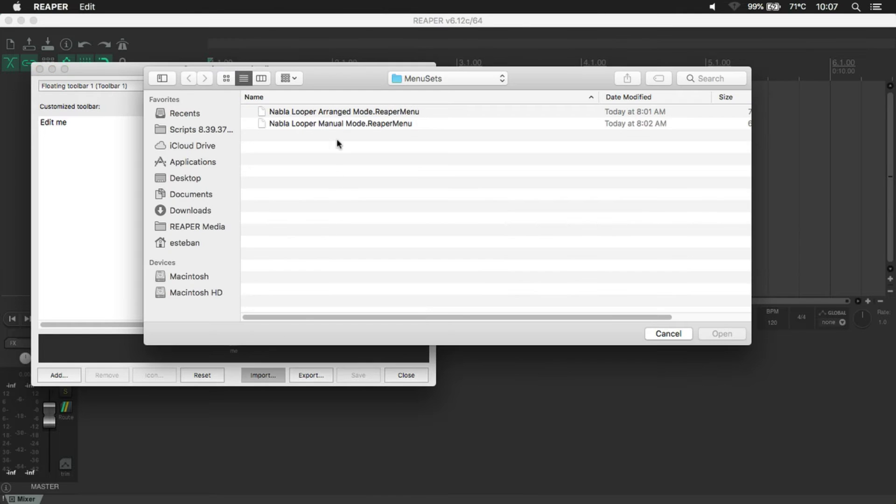
{"action": "left_click", "coordinate": [335, 113]}
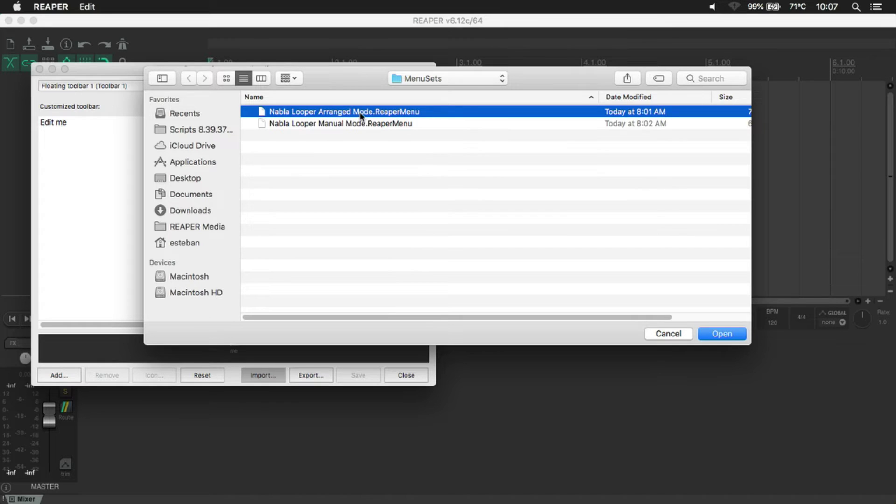
{"action": "left_click", "coordinate": [723, 335]}
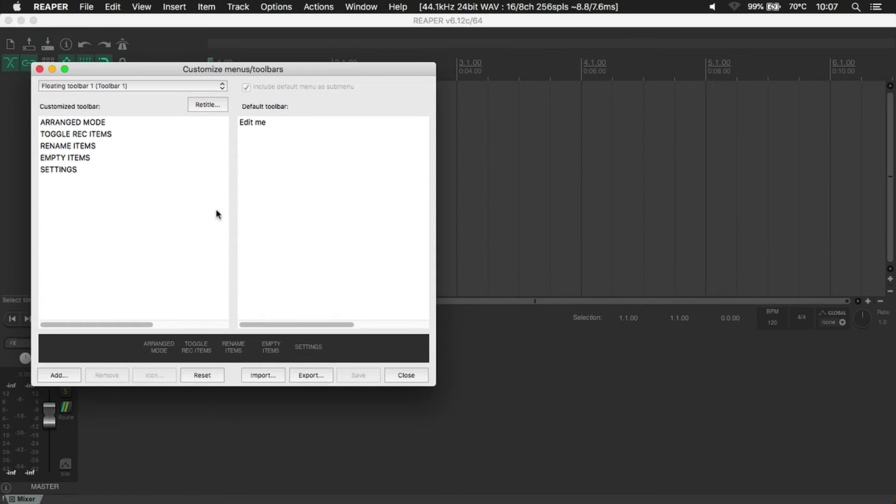
Retitle Floating toolbar 1 as 'Arranged Mode'
{"action": "left_click", "coordinate": [213, 105]}
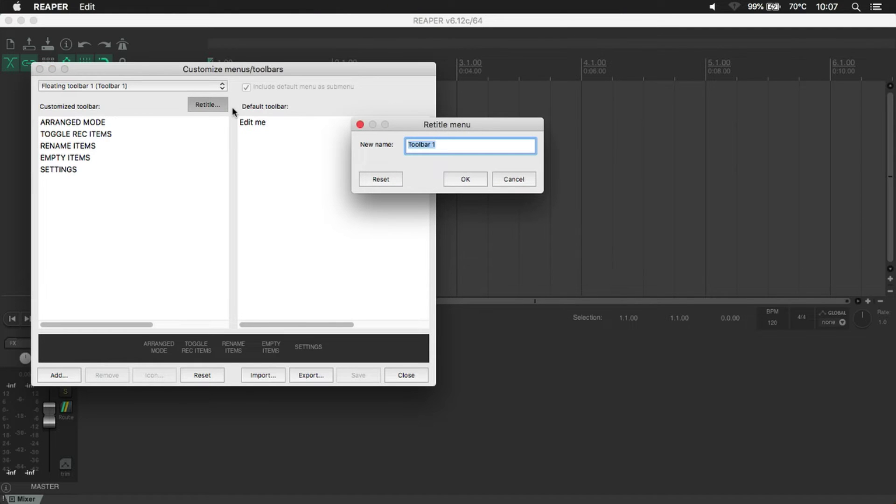
{"action": "type", "text": "Arranged Mode"}
{"action": "key", "text": "Return"}
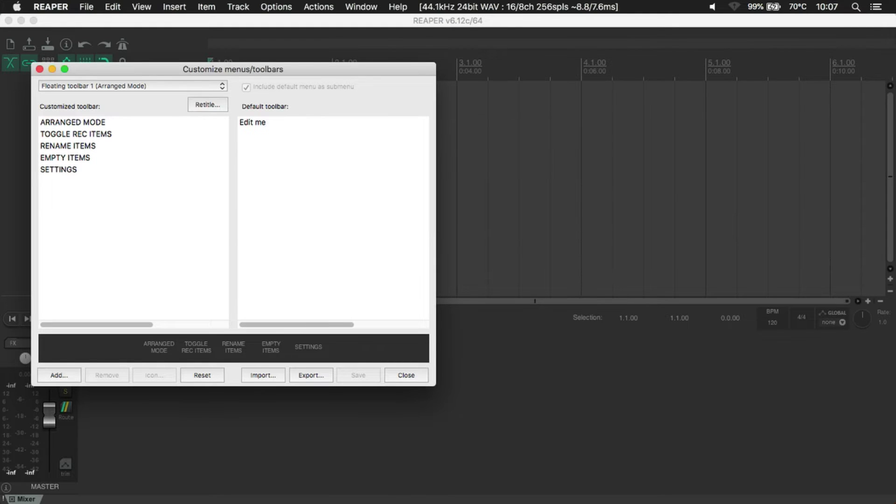
{"action": "left_click", "coordinate": [200, 86]}
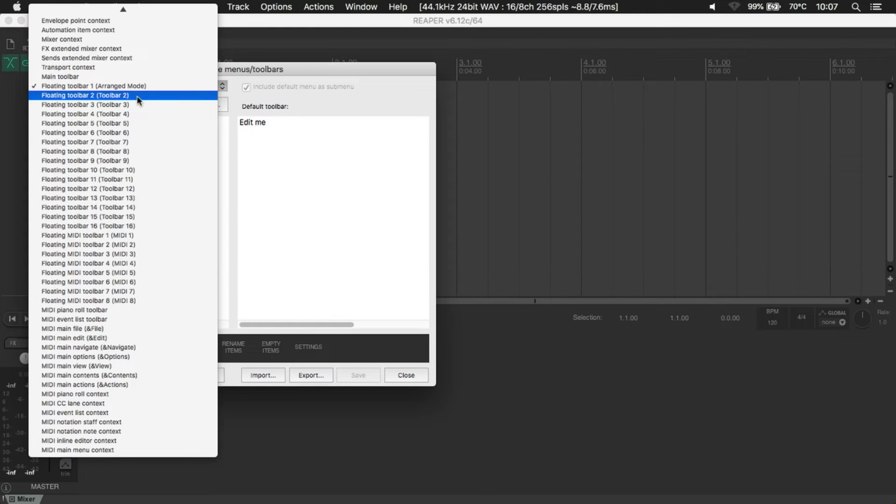
Import Nabla Looper Manual Mode.ReaperMenu into Floating toolbar 2
{"action": "left_click", "coordinate": [87, 94]}
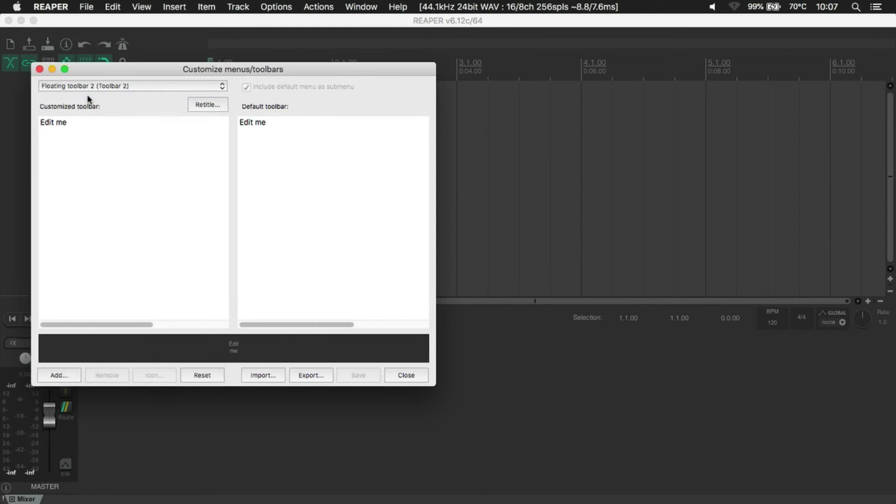
{"action": "left_click", "coordinate": [265, 375]}
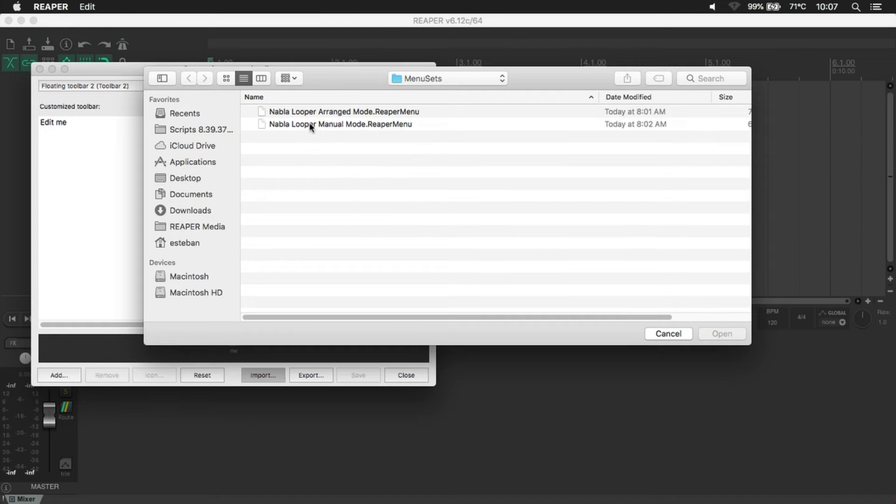
{"action": "left_click", "coordinate": [310, 126]}
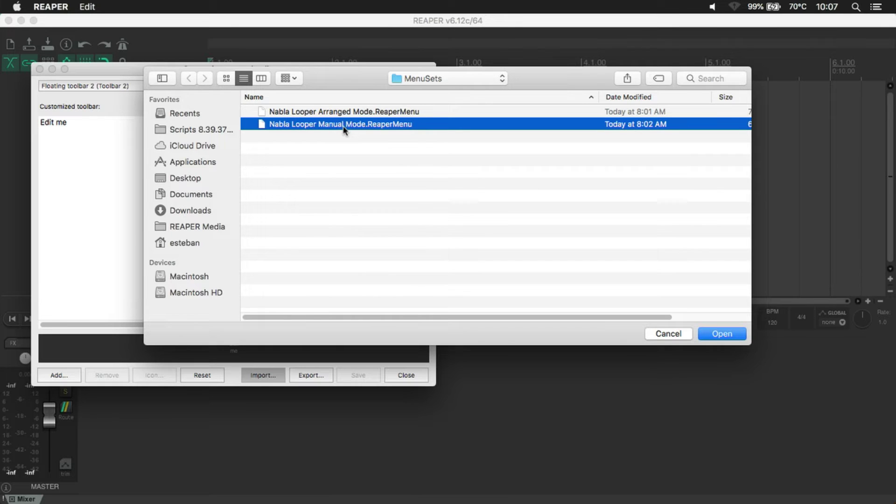
{"action": "left_click", "coordinate": [729, 334]}
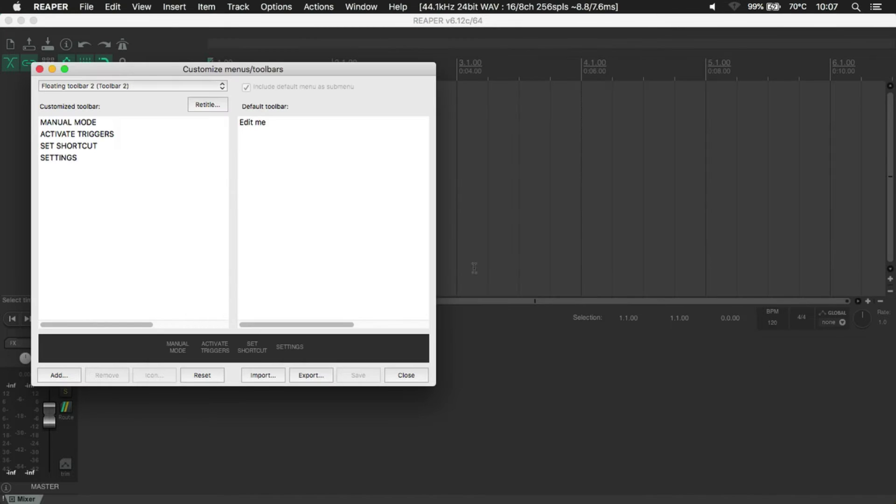
Retitle Floating toolbar 2 as 'Manual Mode' and close the customization window
{"action": "left_click", "coordinate": [200, 106]}
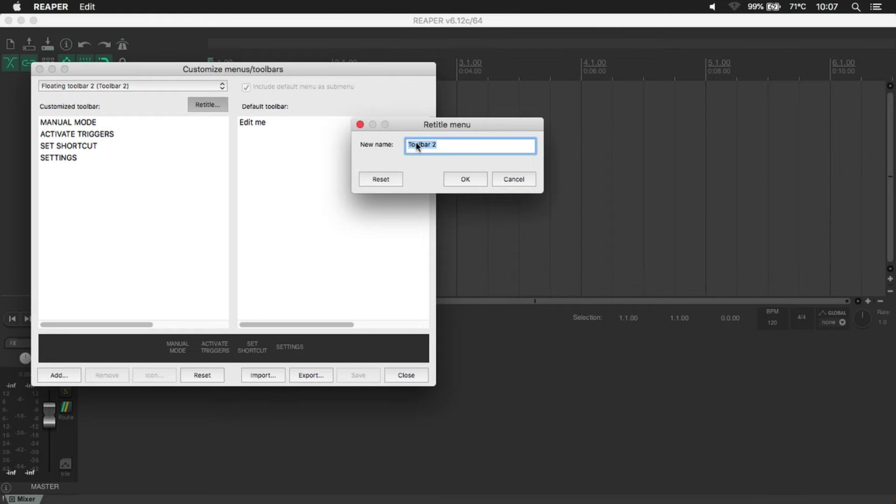
{"action": "type", "text": "Manual Mode"}
{"action": "left_click", "coordinate": [484, 177]}
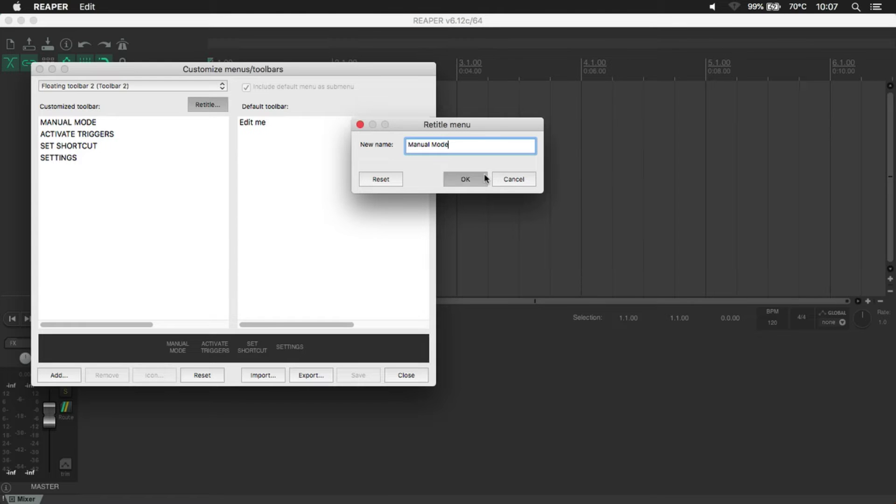
{"action": "left_click", "coordinate": [405, 375]}
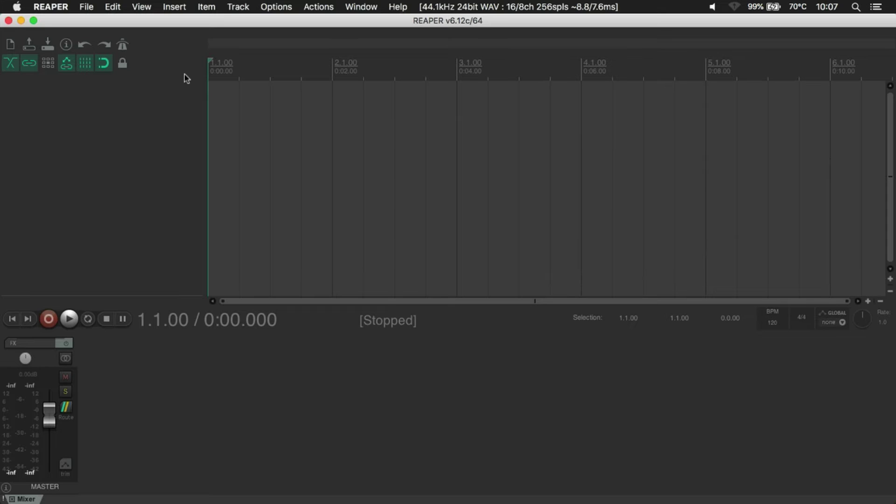
Open the Arranged Mode toolbar from the toolbar context menu
{"action": "right_click", "coordinate": [142, 49]}
{"action": "mouse_move", "coordinate": [200, 73]}
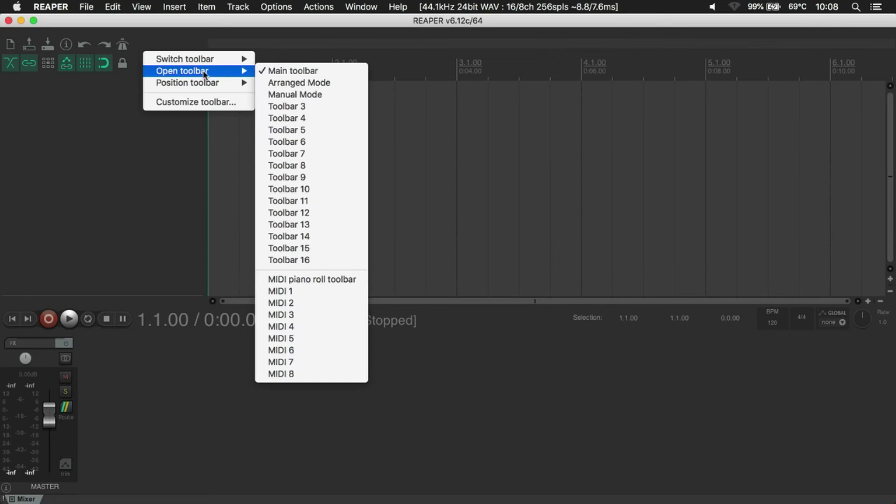
{"action": "left_click", "coordinate": [319, 85]}
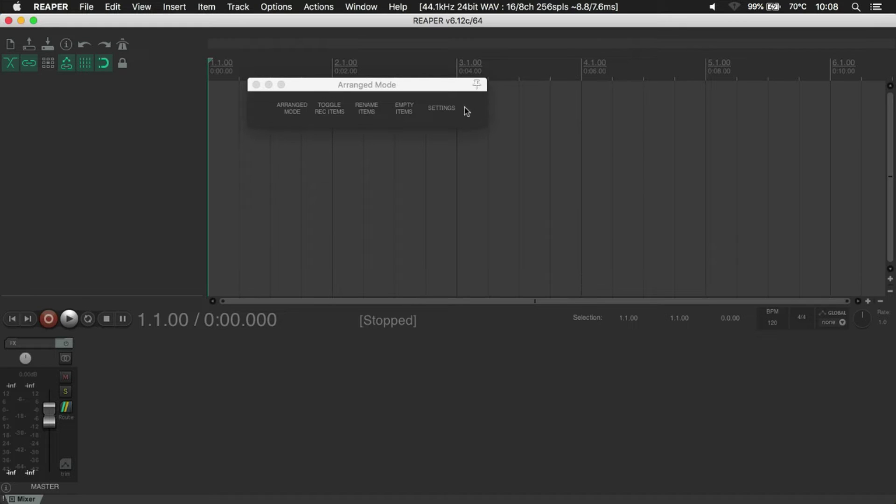
Dock the Arranged Mode toolbar at the top of the main window
{"action": "right_click", "coordinate": [480, 112]}
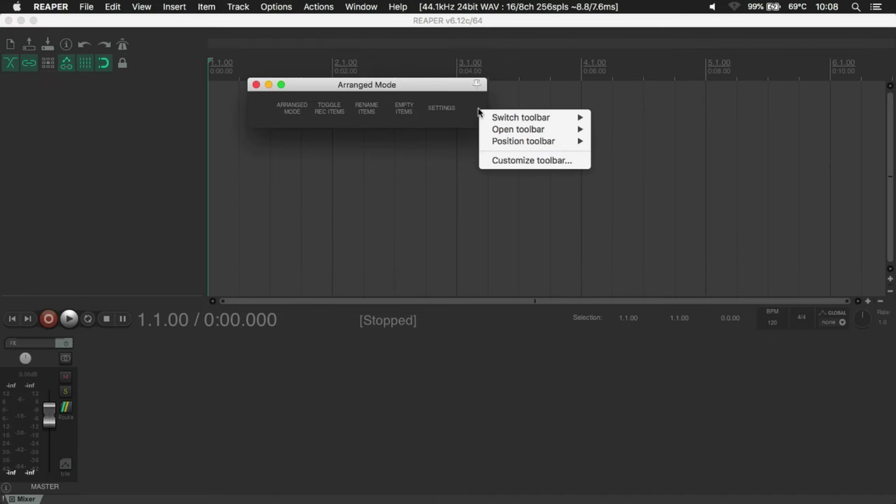
{"action": "mouse_move", "coordinate": [551, 135]}
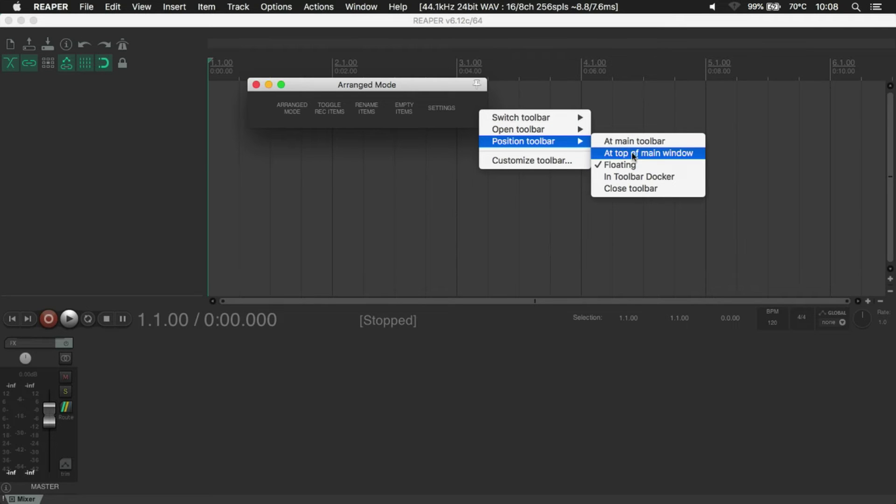
{"action": "left_click", "coordinate": [641, 154]}
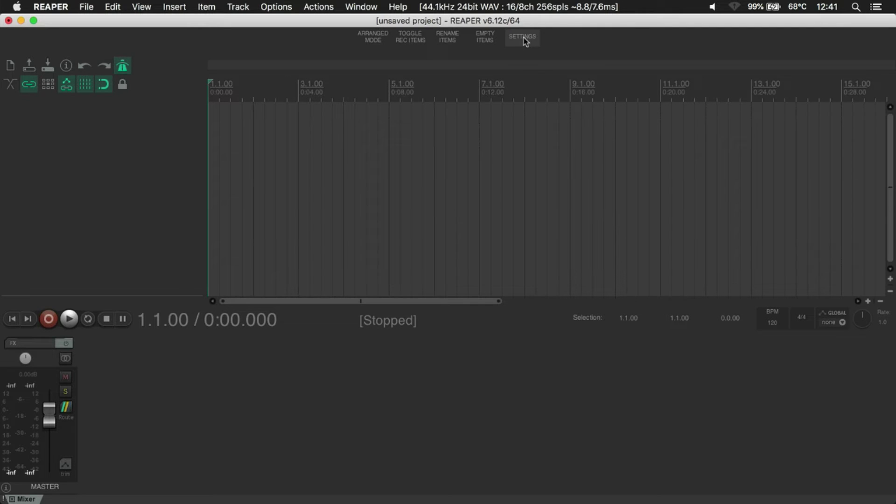
Accept the default Nabla Looper Arranged settings and switch Arranged Mode on
{"action": "left_click", "coordinate": [524, 39]}
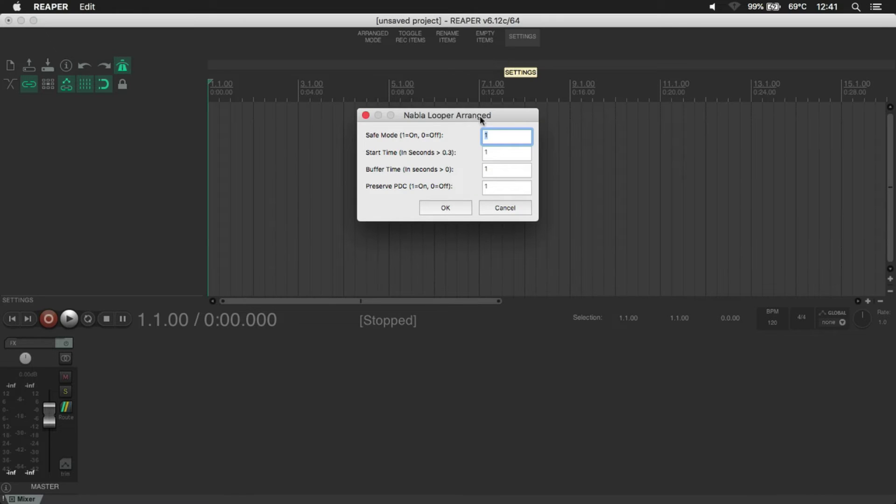
{"action": "left_click", "coordinate": [446, 209]}
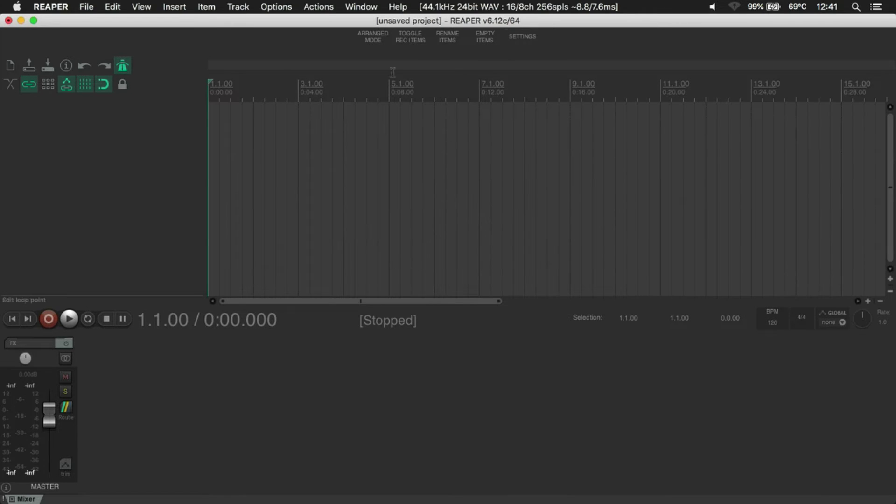
{"action": "left_click", "coordinate": [382, 42]}
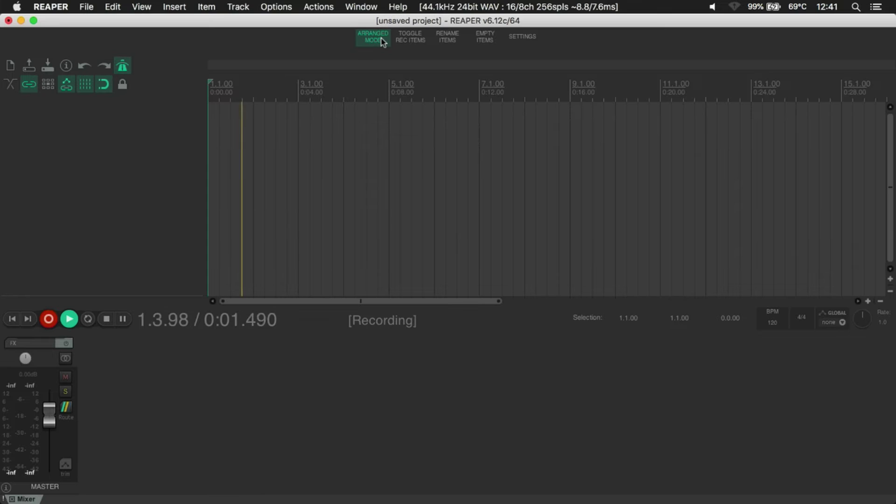
Switch Arranged Mode off, terminating the looper script with the answer remembered
{"action": "left_click", "coordinate": [382, 41]}
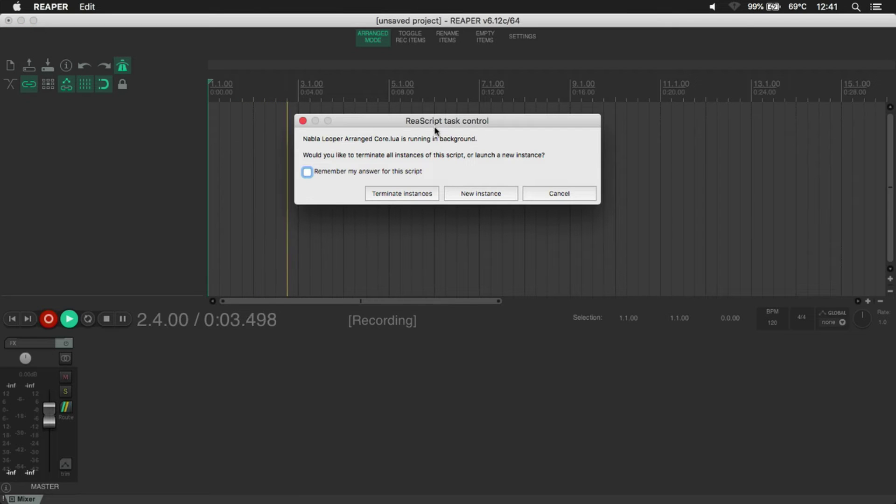
{"action": "left_click", "coordinate": [307, 172]}
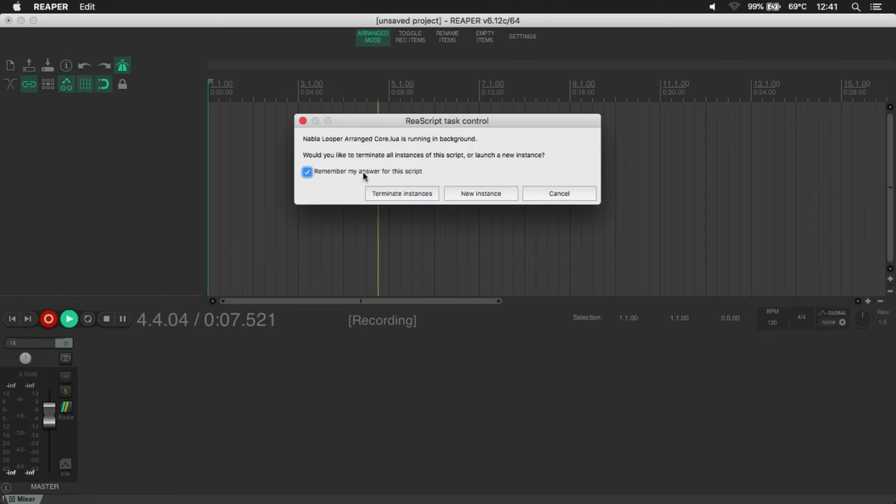
{"action": "left_click", "coordinate": [407, 198]}
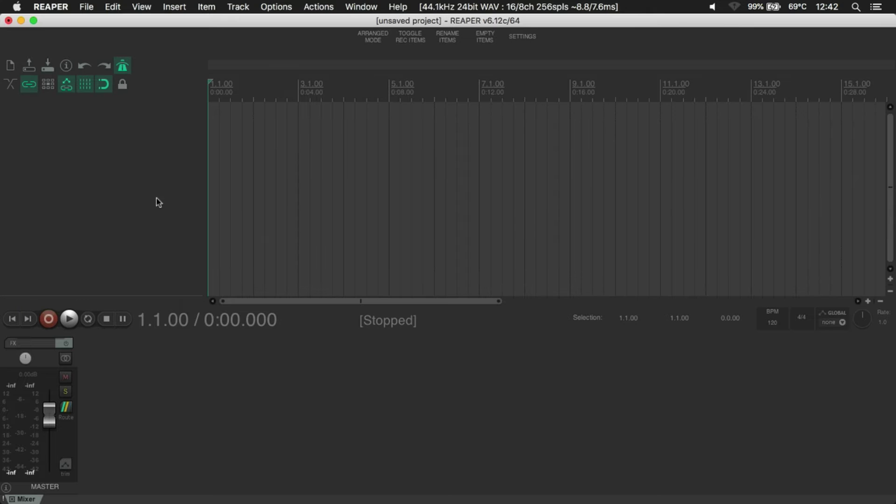
Add a new track and name it GT 1
{"action": "double_click", "coordinate": [75, 140]}
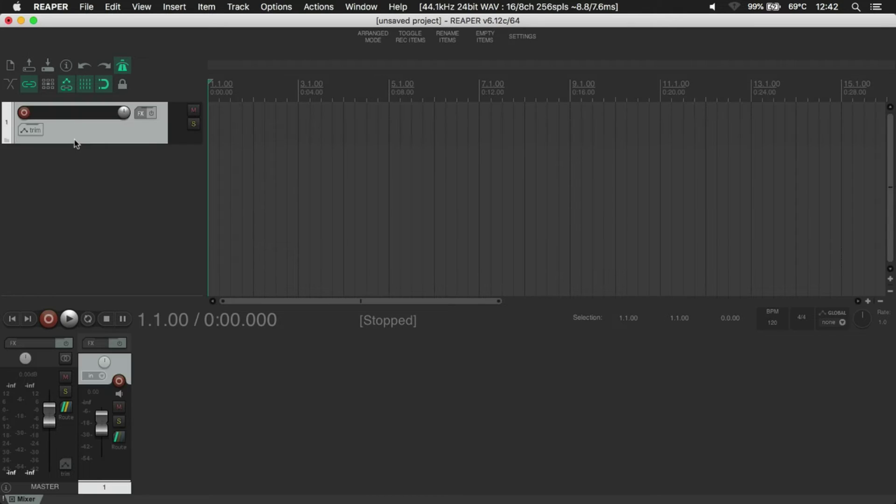
{"action": "double_click", "coordinate": [66, 114]}
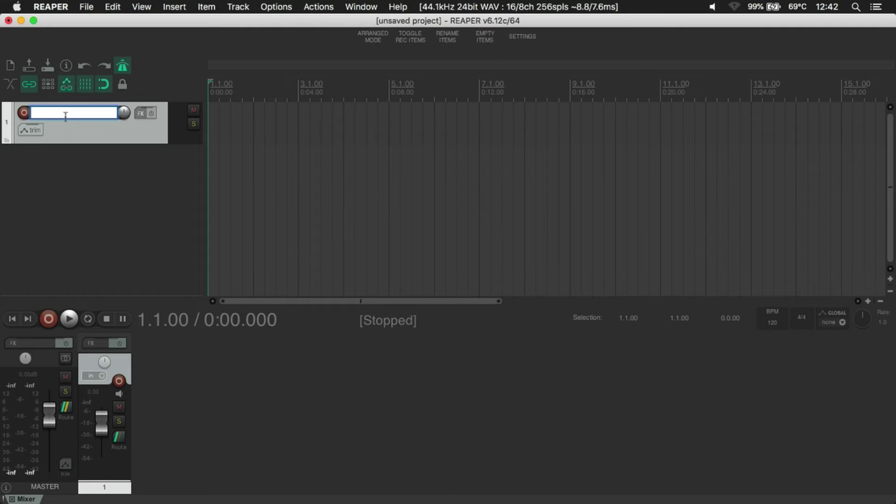
{"action": "type", "text": "GT 1"}
{"action": "key", "text": "Return"}
Draw an empty MIDI item on GT 1 from bar 2 to bar 4
{"action": "scroll", "coordinate": [296, 134], "scroll_direction": "up", "scroll_amount": 4}
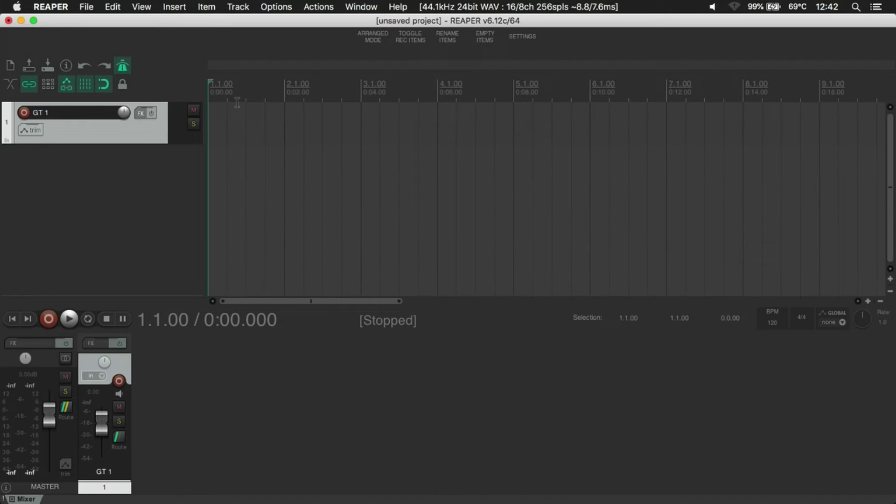
{"action": "left_click", "coordinate": [297, 134]}
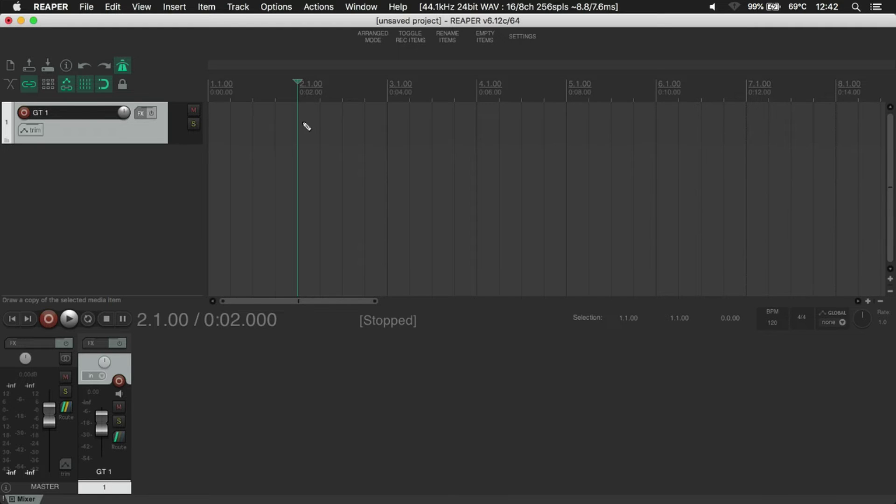
{"action": "left_click_drag", "start_coordinate": [305, 127], "coordinate": [477, 138]}
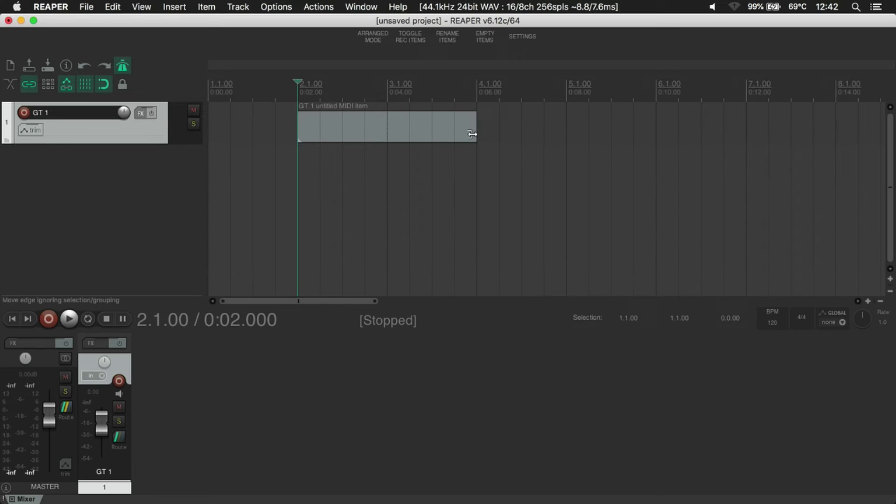
{"action": "left_click", "coordinate": [417, 117]}
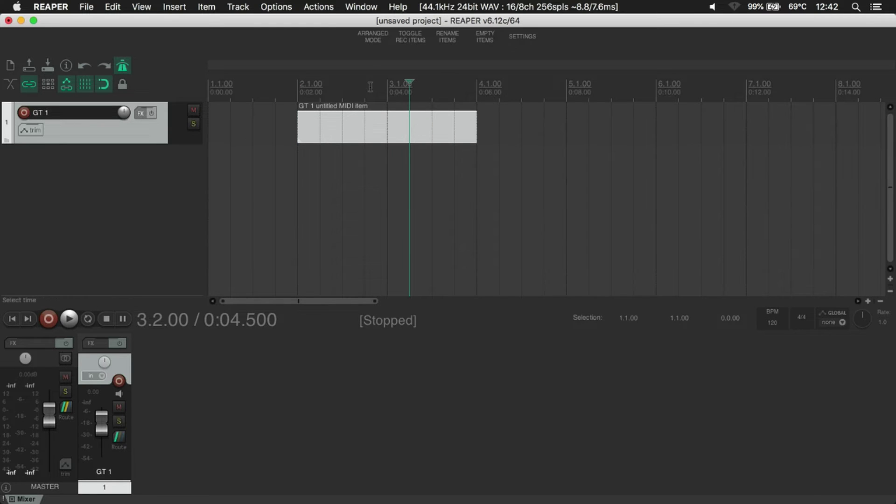
Rename the MIDI item LOOP 1 and mark it as a record item
{"action": "left_click", "coordinate": [449, 41]}
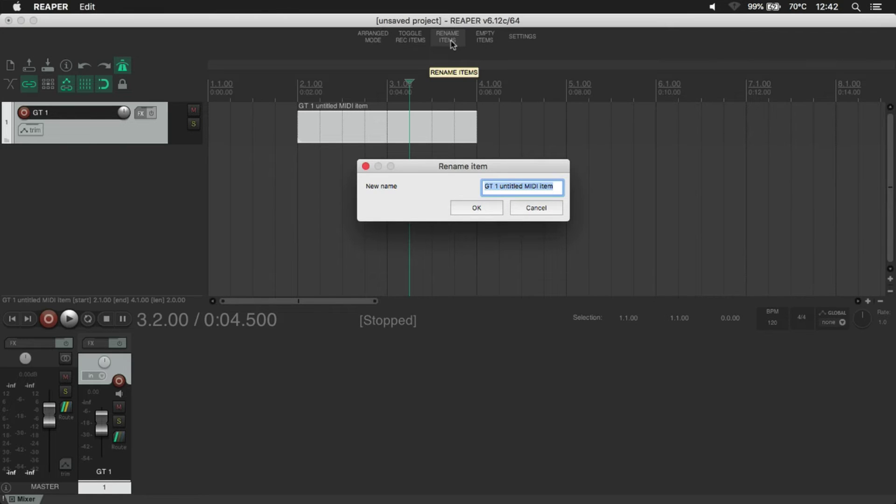
{"action": "type", "text": "LOOP"}
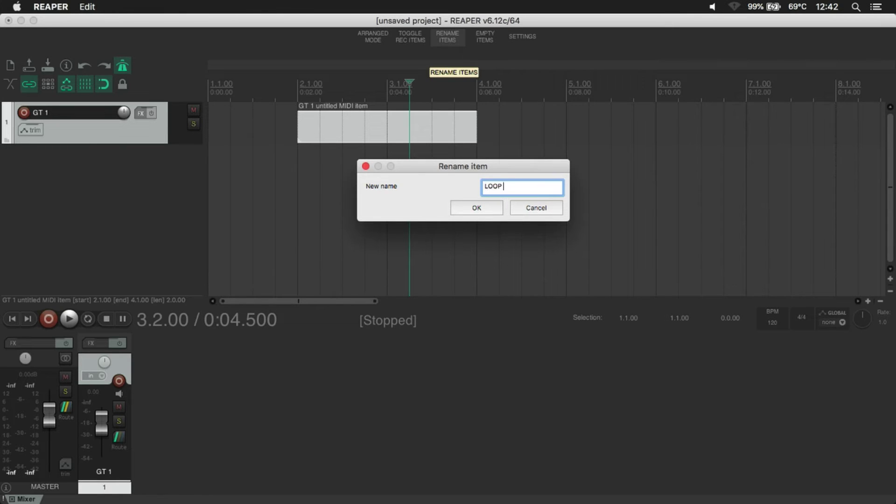
{"action": "type", "text": " 1"}
{"action": "key", "text": "Return"}
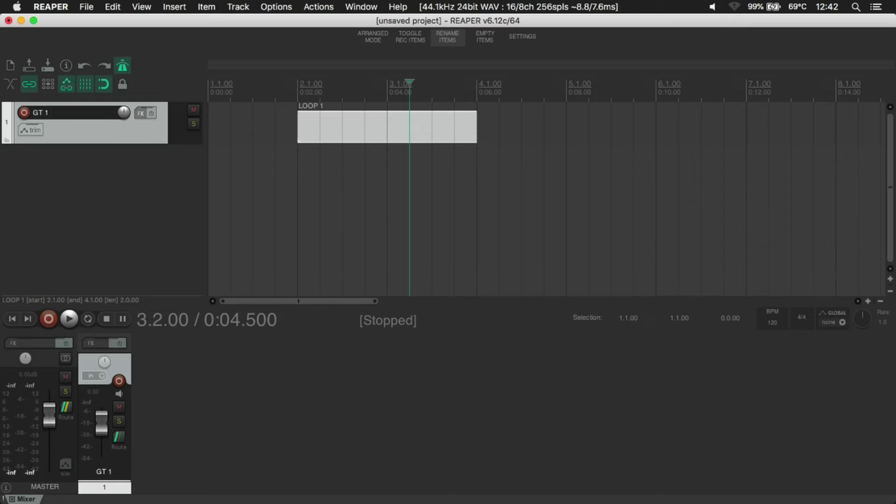
{"action": "left_click", "coordinate": [411, 41]}
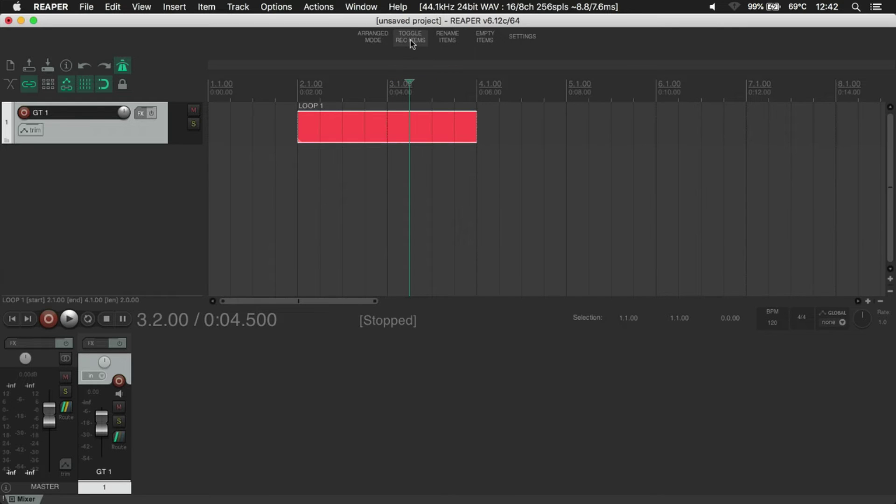
Duplicate LOOP 1, unmark the copy for recording, and extend it to bar 8
{"action": "left_click", "coordinate": [385, 122]}
{"action": "key", "text": "super+d"}
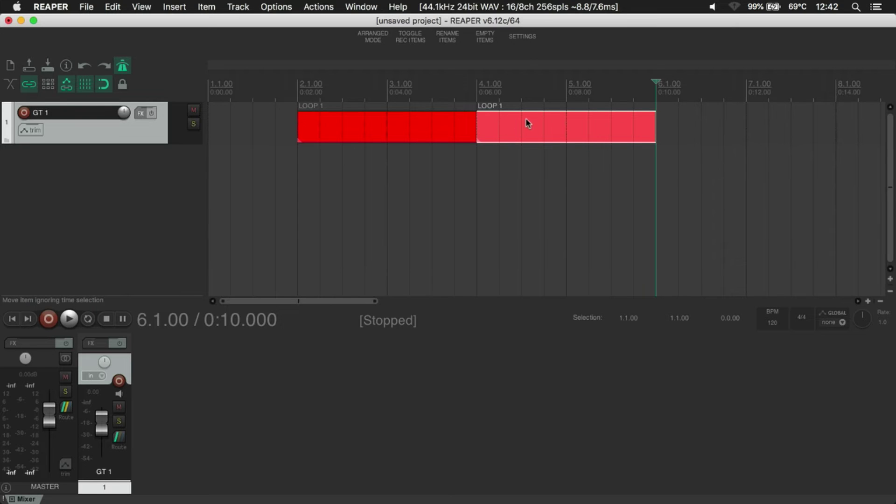
{"action": "left_click", "coordinate": [413, 39]}
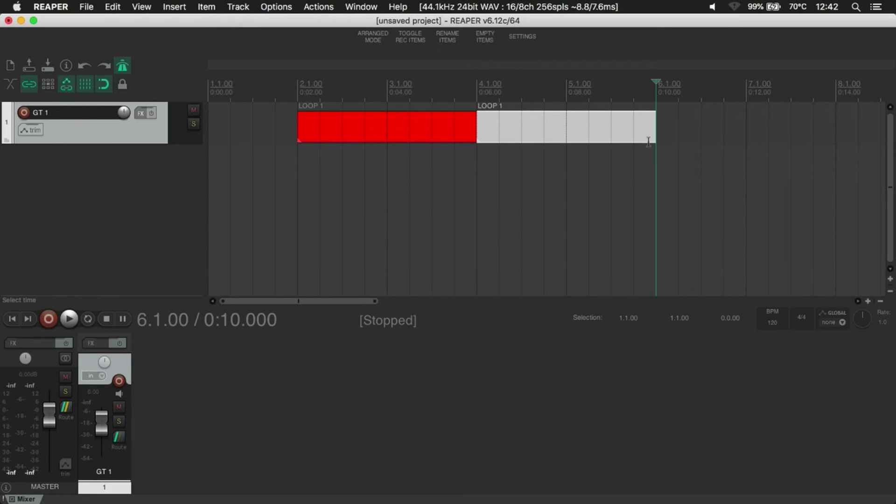
{"action": "left_click_drag", "start_coordinate": [657, 132], "coordinate": [836, 145]}
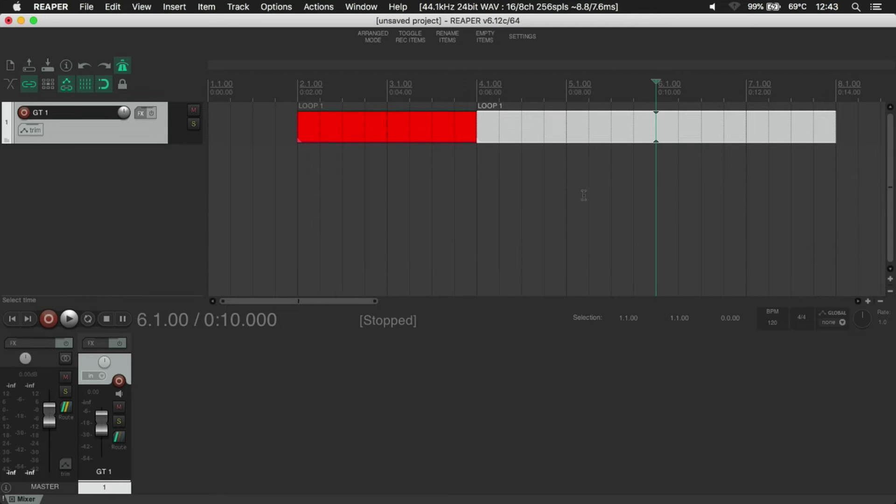
Shorten the grey LOOP 1 copy so it ends at bar 6
{"action": "scroll", "coordinate": [699, 137], "scroll_direction": "down", "scroll_amount": 5}
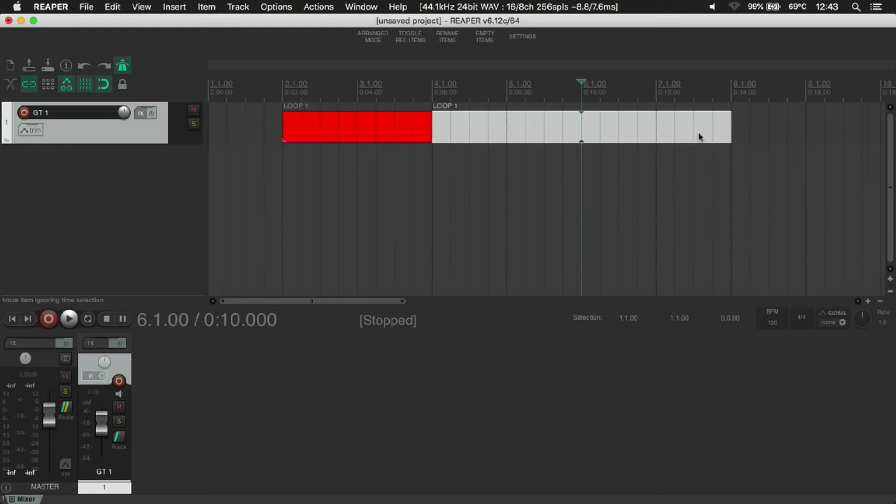
{"action": "left_click", "coordinate": [451, 130]}
{"action": "left_click_drag", "start_coordinate": [503, 128], "coordinate": [419, 136]}
Draw a new empty MIDI item from bar 6 to bar 8
{"action": "left_click", "coordinate": [426, 116]}
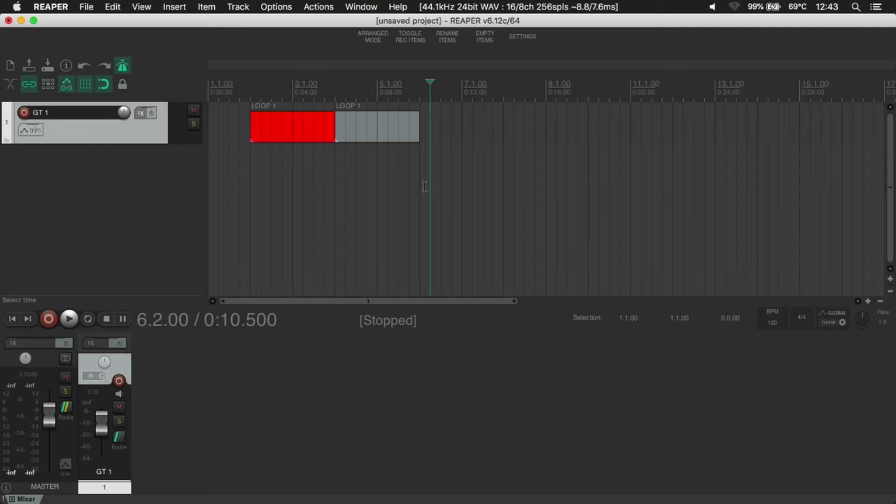
{"action": "left_click", "coordinate": [419, 161]}
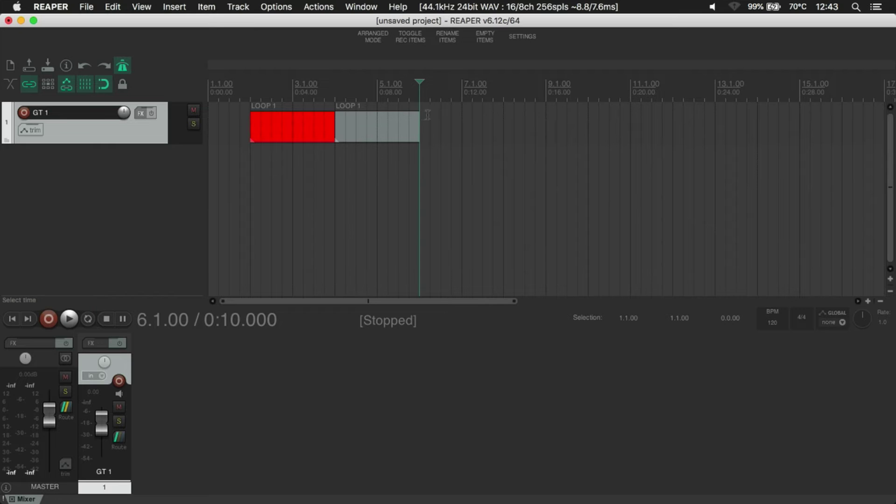
{"action": "left_click_drag", "start_coordinate": [427, 123], "coordinate": [505, 137]}
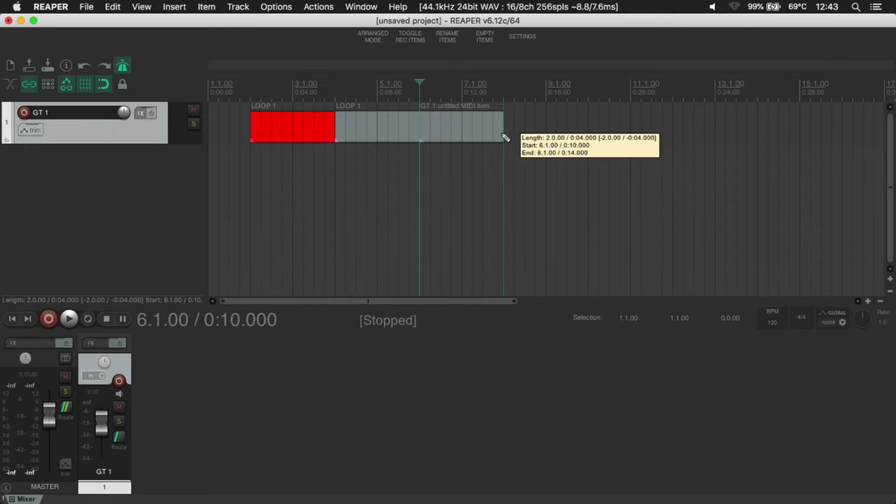
Rename the bars 6–8 item LOOP 2 and mark it as a record item
{"action": "left_click", "coordinate": [471, 115]}
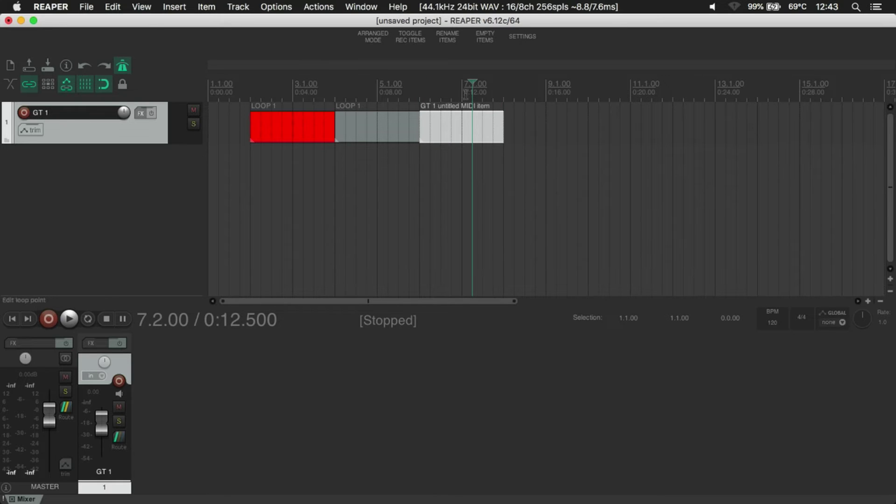
{"action": "left_click", "coordinate": [453, 41]}
{"action": "type", "text": "L"}
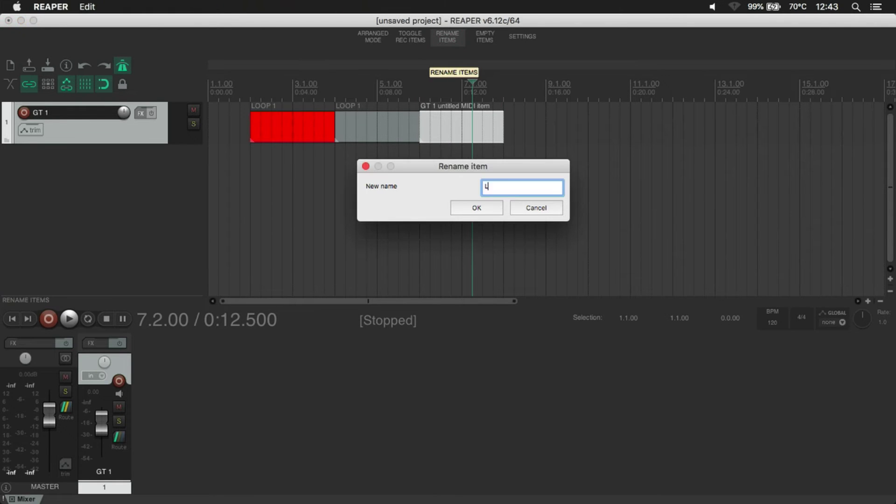
{"action": "type", "text": "OOP 2"}
{"action": "key", "text": "Return"}
{"action": "left_click", "coordinate": [423, 42]}
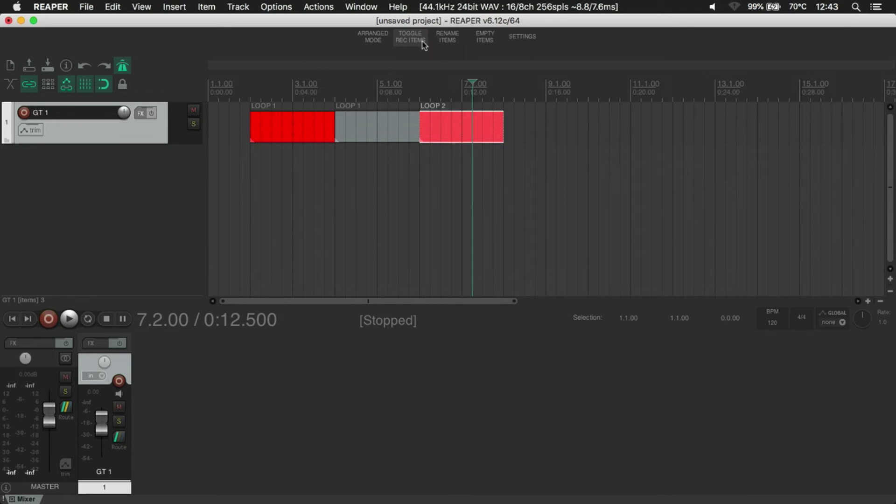
Add a non-recording LOOP 2 copy stretched to bar 14, then return to project start
{"action": "left_click", "coordinate": [465, 119]}
{"action": "key", "text": "super+d"}
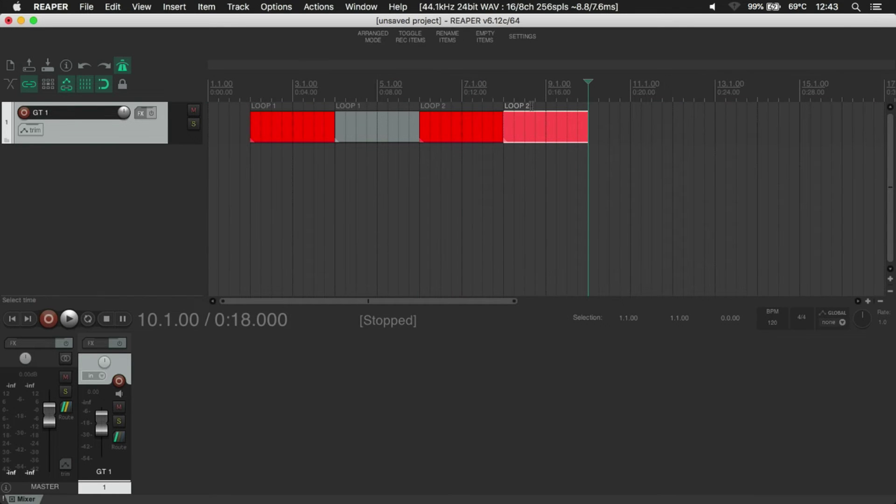
{"action": "left_click", "coordinate": [416, 42]}
{"action": "left_click", "coordinate": [570, 119]}
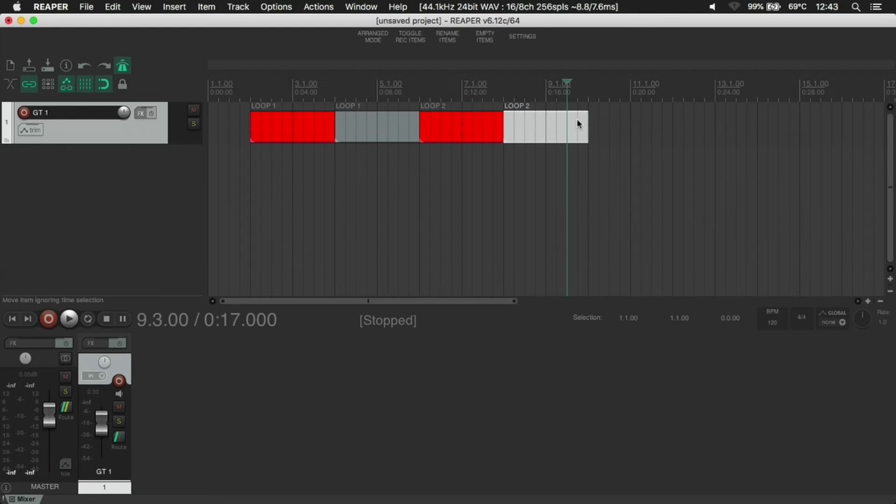
{"action": "left_click_drag", "start_coordinate": [587, 126], "coordinate": [757, 149]}
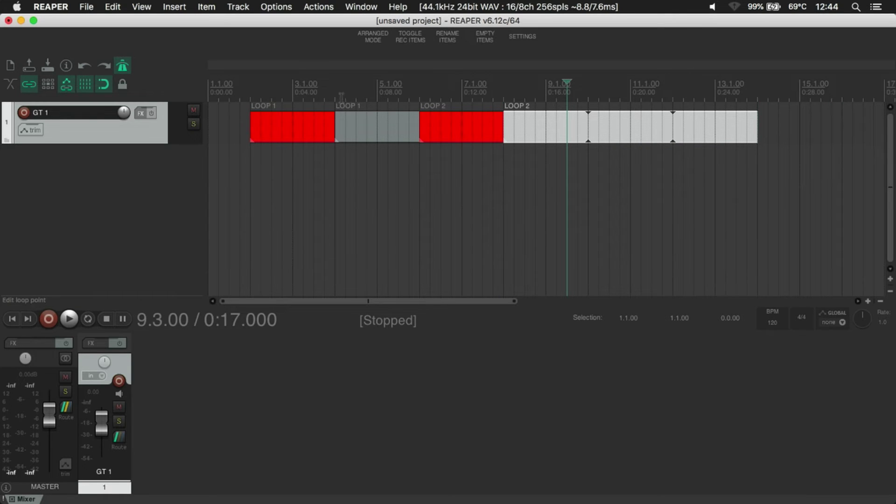
{"action": "left_click", "coordinate": [241, 93]}
{"action": "left_click", "coordinate": [12, 319]}
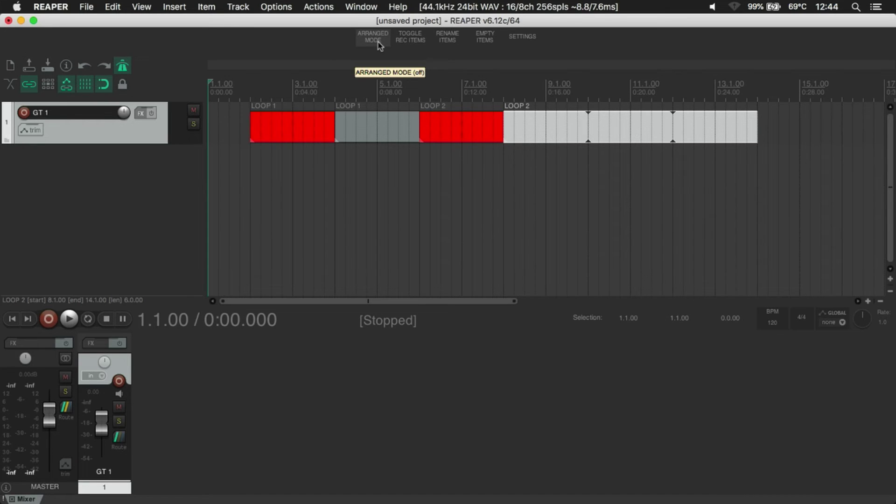
Run an Arranged Mode pass recording guitar on GT 1, then stop it and select LOOP 2
{"action": "left_click", "coordinate": [379, 43]}
{"action": "left_click", "coordinate": [386, 43]}
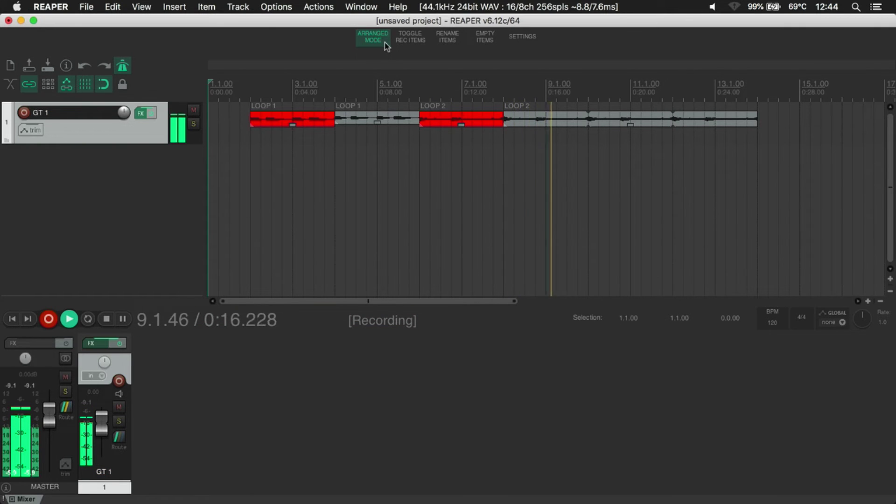
{"action": "left_click", "coordinate": [386, 41]}
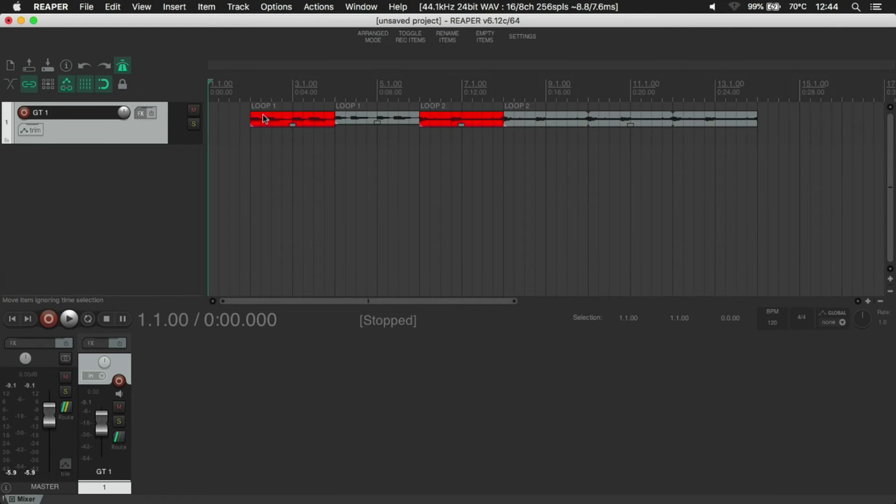
{"action": "left_click", "coordinate": [444, 117]}
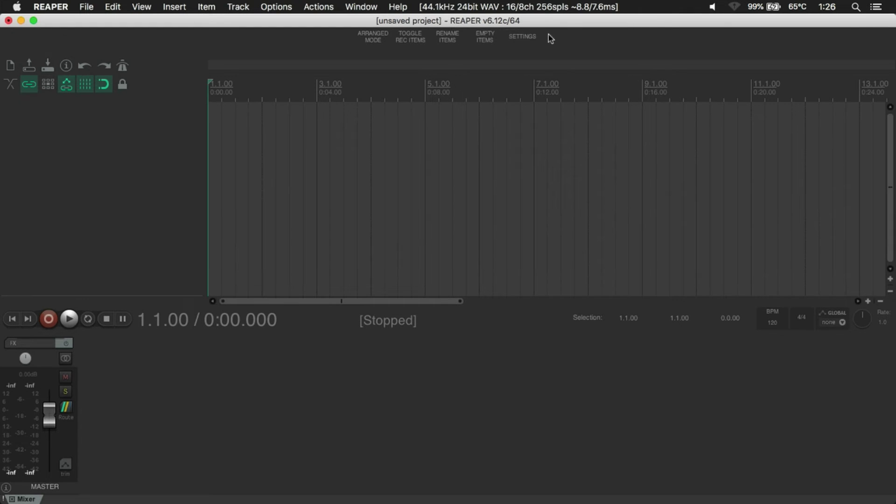
Switch the docked toolbar to Manual Mode (MANUAL MODE, ACTIVATE TRIGGERS, SET SHORTCUT, SETTINGS)
{"action": "right_click", "coordinate": [550, 38]}
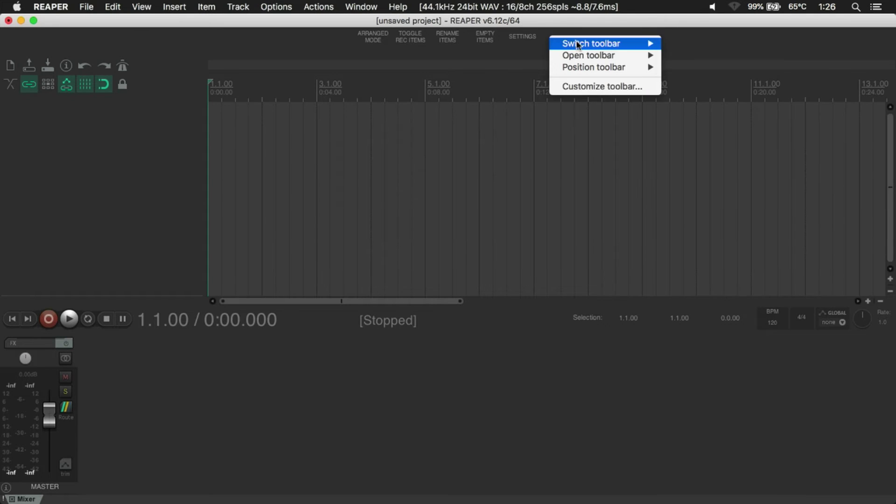
{"action": "mouse_move", "coordinate": [579, 45]}
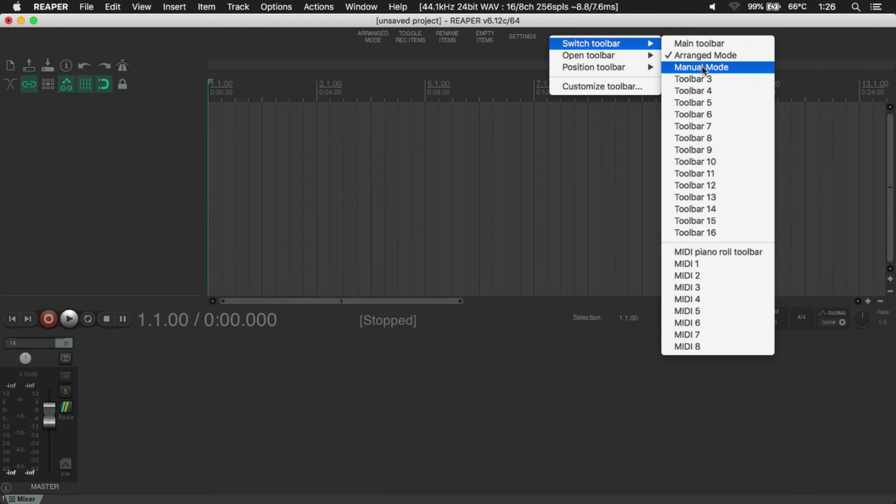
{"action": "left_click", "coordinate": [744, 68]}
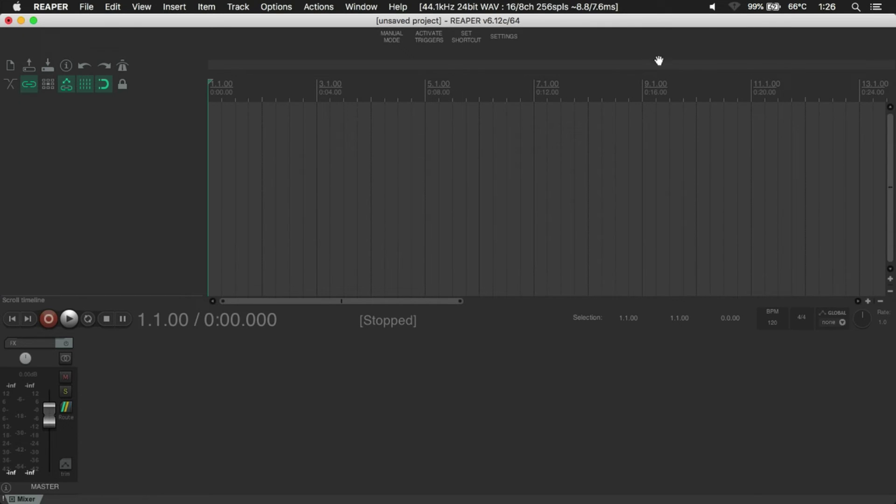
Accept the Nabla Looper Manual settings and turn manual mode on
{"action": "left_click", "coordinate": [507, 42]}
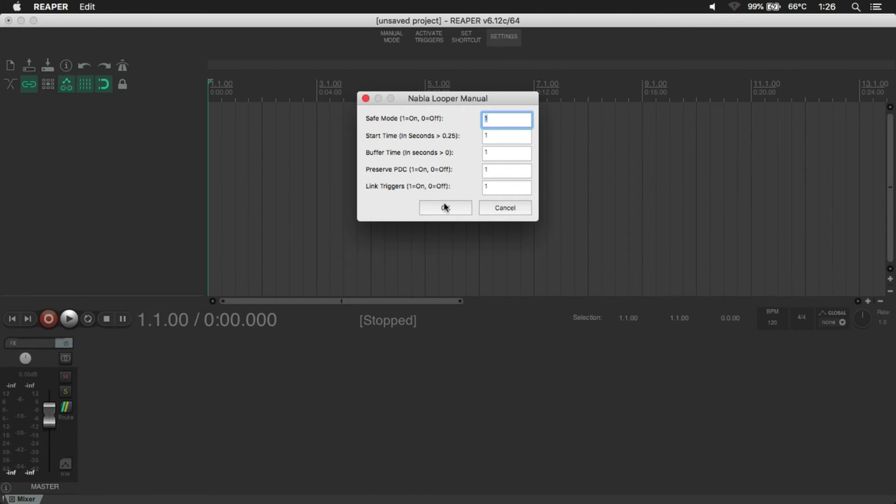
{"action": "left_click", "coordinate": [454, 208]}
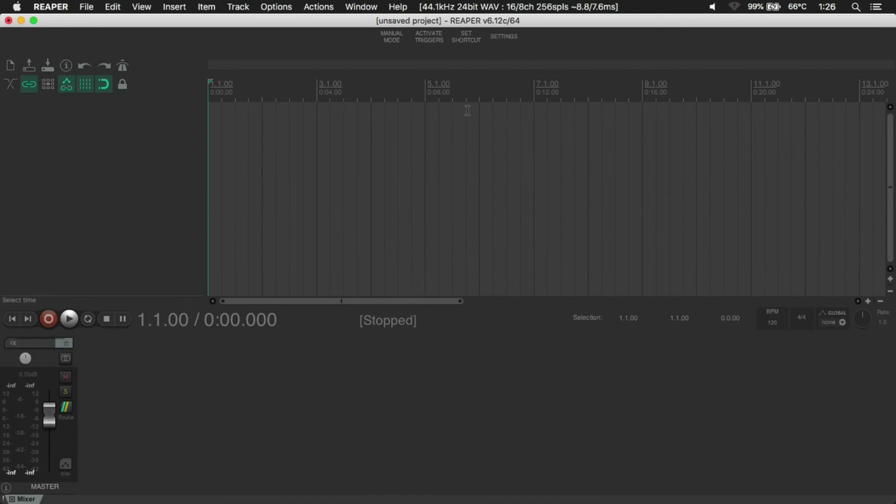
{"action": "left_click", "coordinate": [392, 41]}
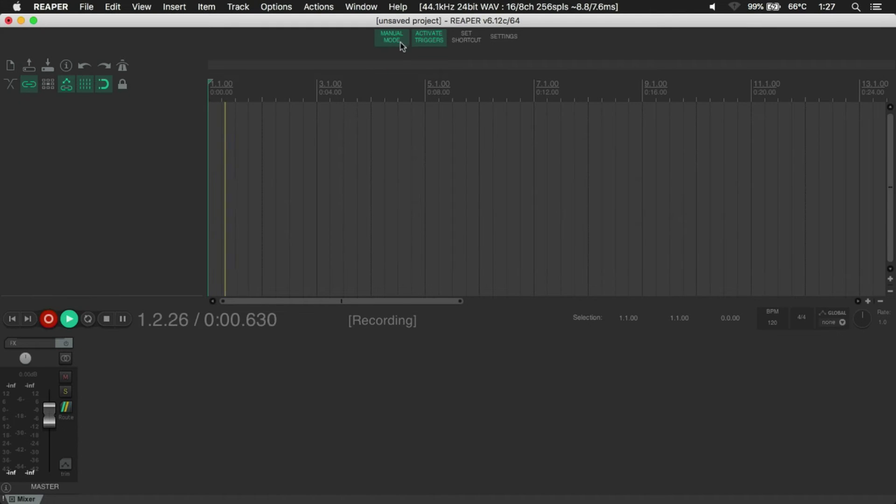
Turn manual mode and triggers off, terminating both scripts with the answer remembered
{"action": "left_click", "coordinate": [391, 35]}
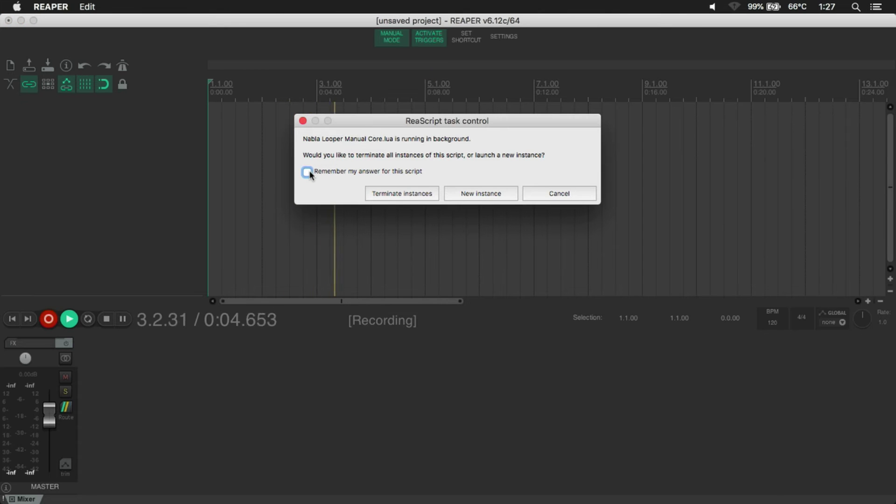
{"action": "left_click", "coordinate": [340, 172]}
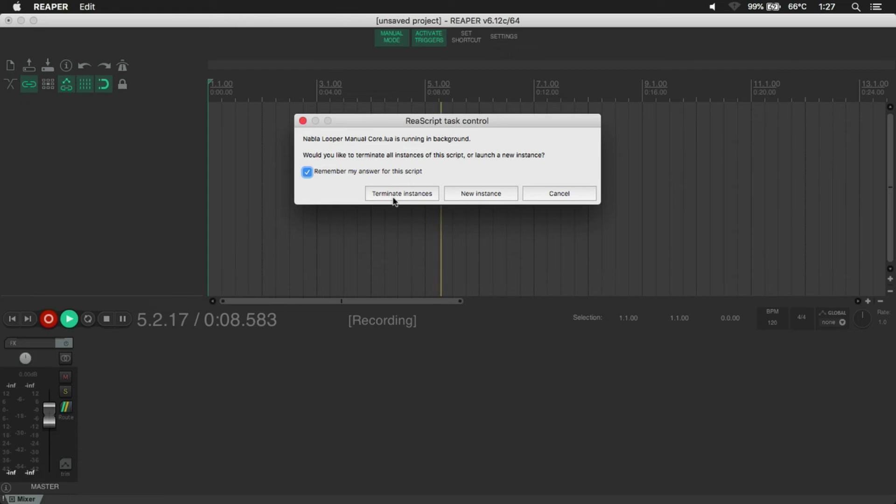
{"action": "left_click", "coordinate": [413, 194]}
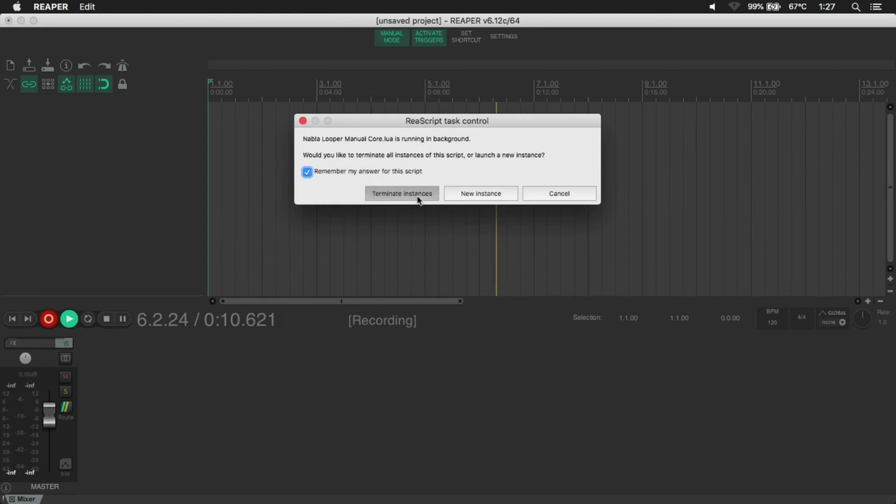
{"action": "left_click", "coordinate": [437, 44]}
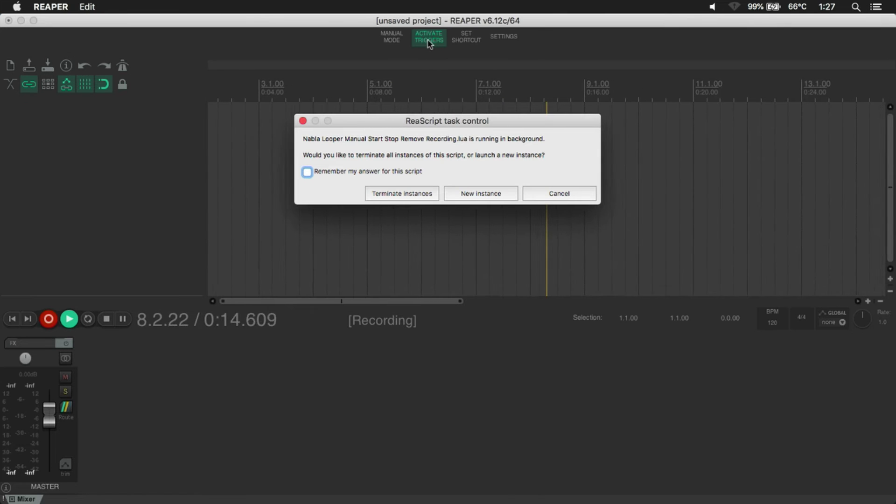
{"action": "left_click", "coordinate": [308, 172]}
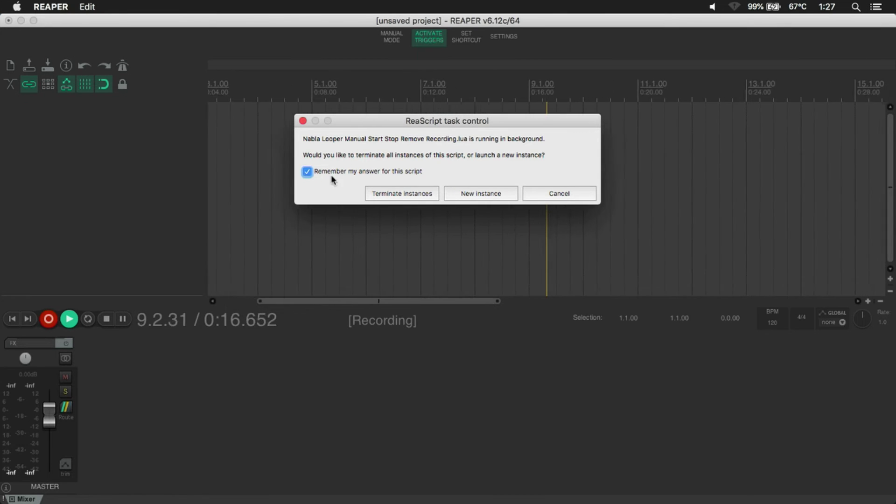
{"action": "left_click", "coordinate": [386, 192]}
Stop the transport and change the action behind the MANUAL MODE toolbar entry
{"action": "key", "text": "space"}
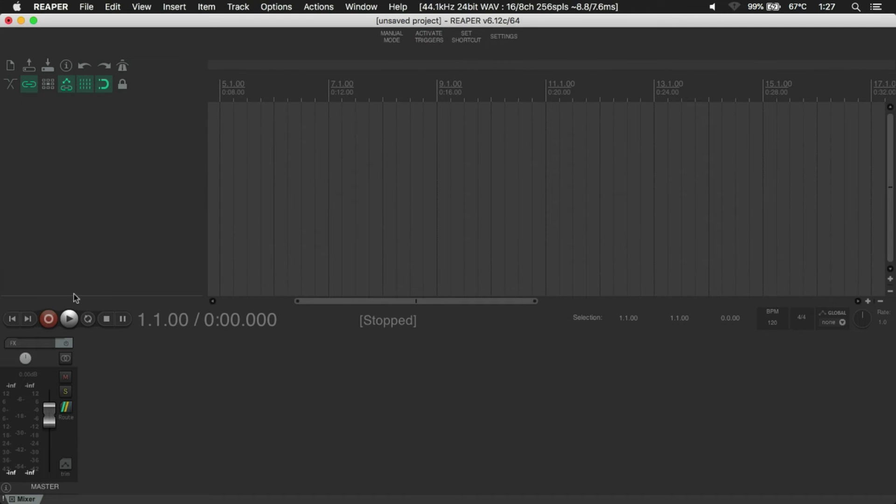
{"action": "left_click", "coordinate": [12, 319]}
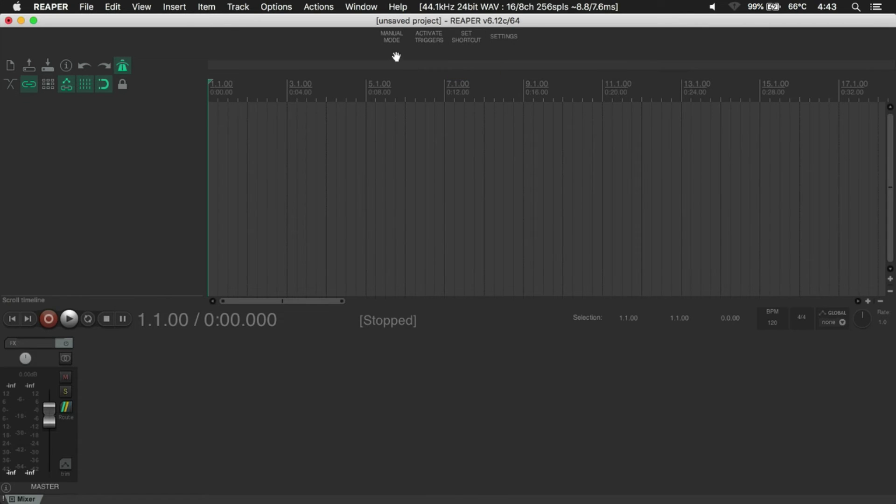
{"action": "right_click", "coordinate": [364, 38]}
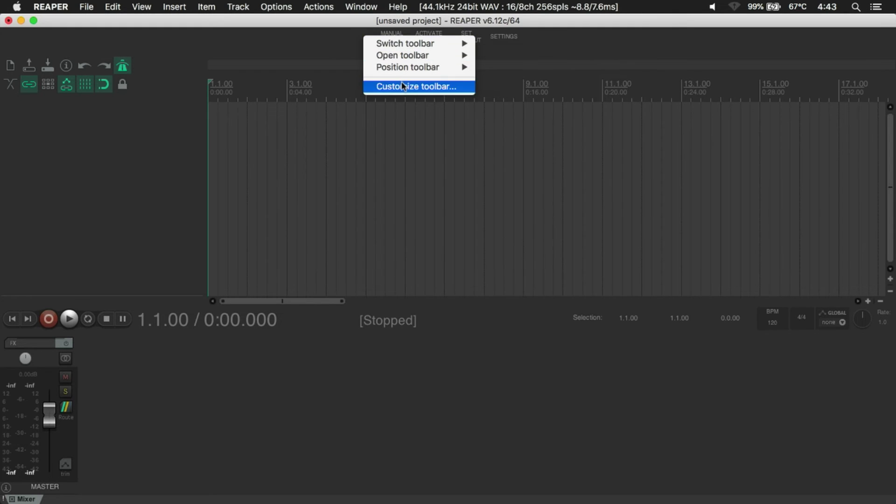
{"action": "left_click", "coordinate": [403, 87]}
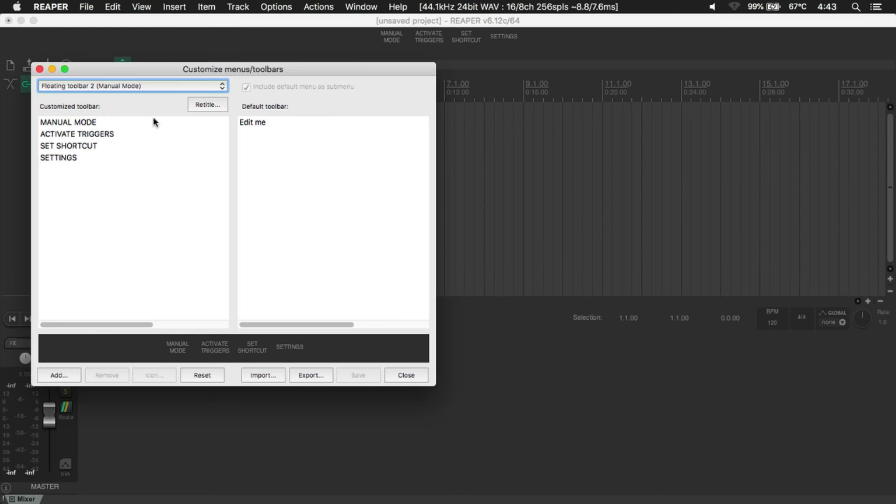
{"action": "left_click", "coordinate": [92, 124]}
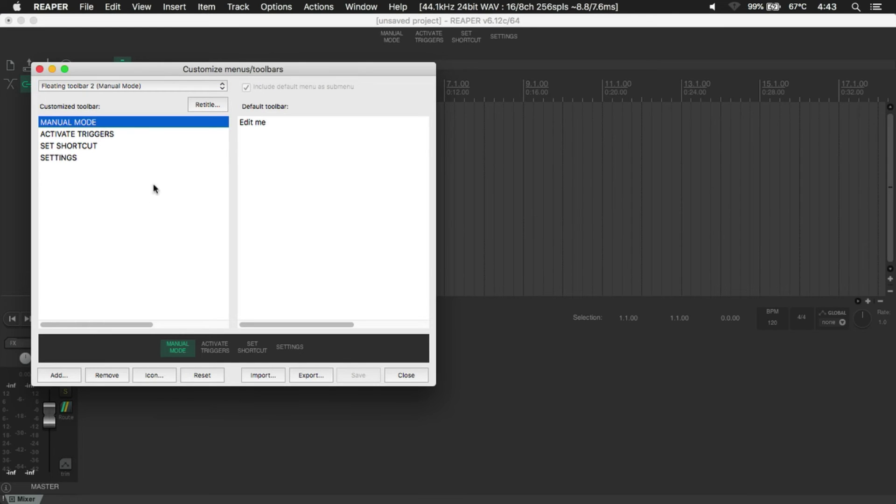
{"action": "right_click", "coordinate": [99, 125]}
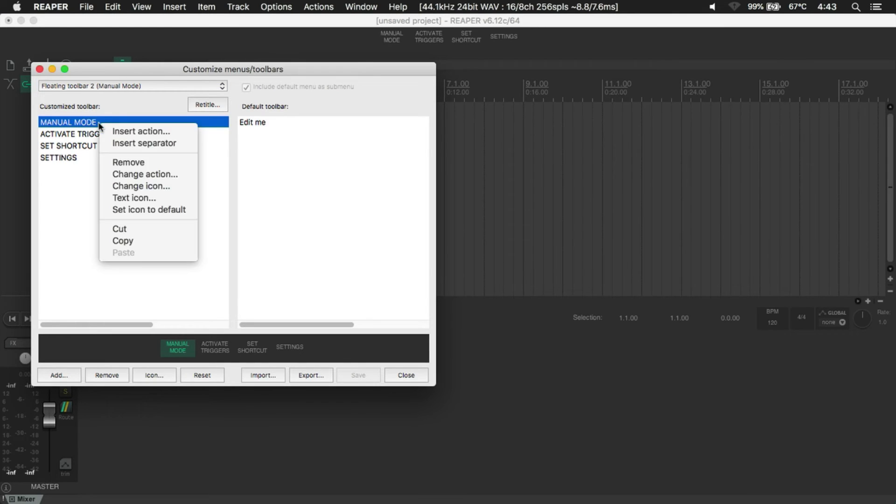
{"action": "left_click", "coordinate": [171, 176]}
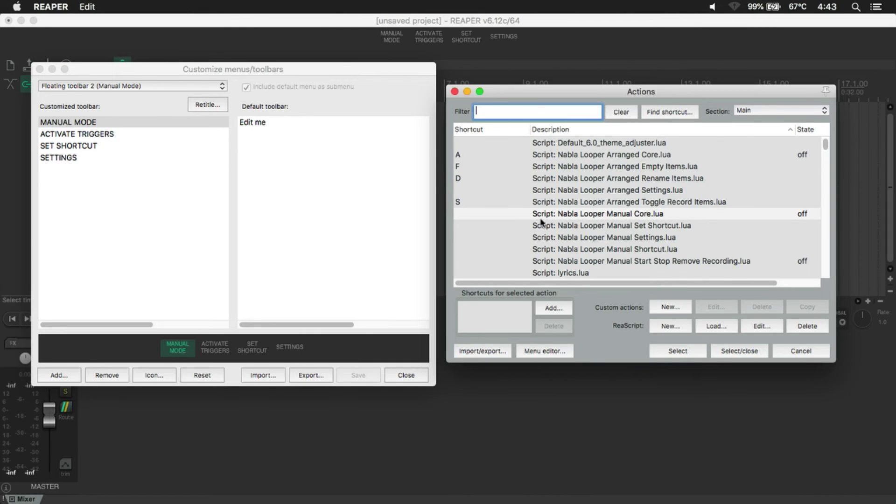
Assign the * shortcut to the Nabla Looper Manual Core script
{"action": "left_click", "coordinate": [569, 215]}
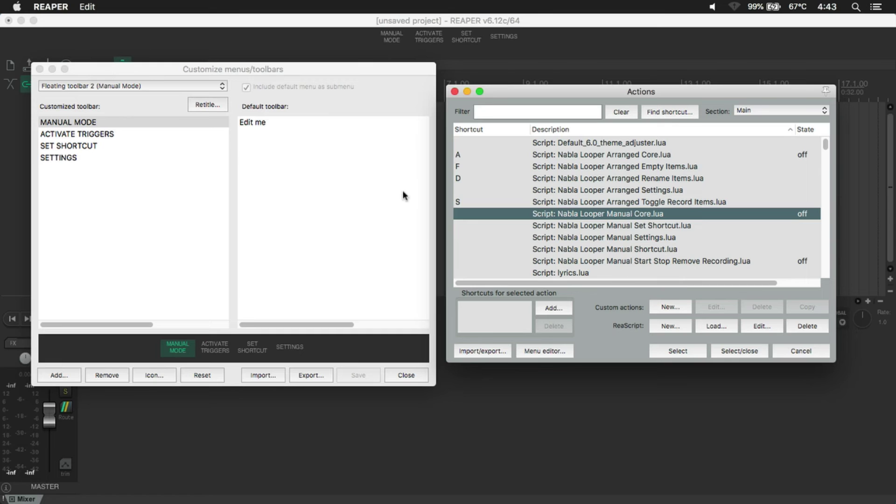
{"action": "left_click", "coordinate": [553, 308]}
{"action": "key", "text": "asterisk"}
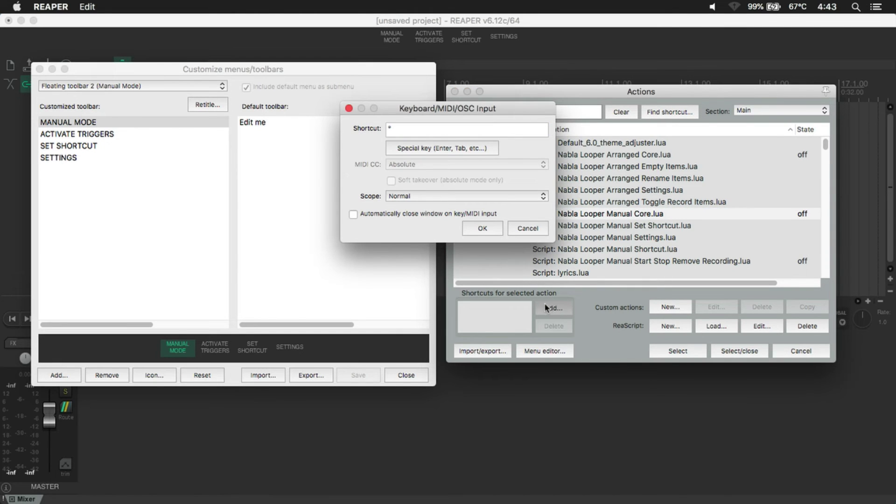
{"action": "left_click", "coordinate": [490, 227]}
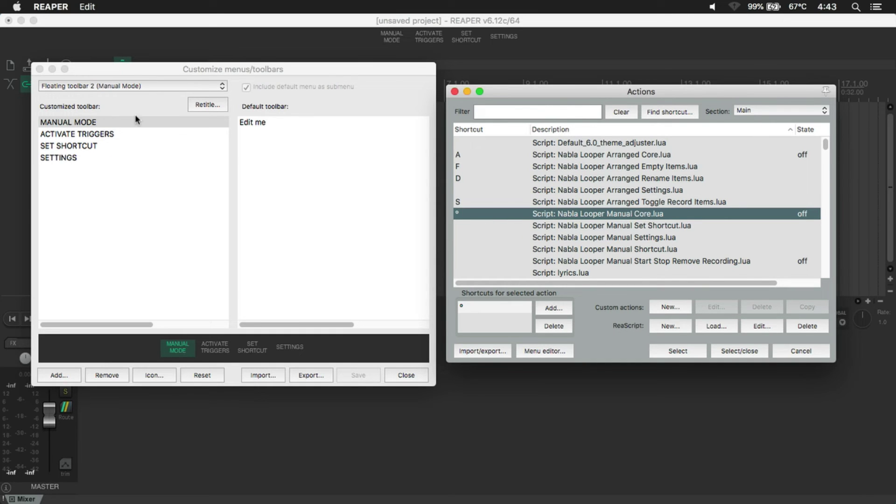
{"action": "left_click", "coordinate": [109, 136]}
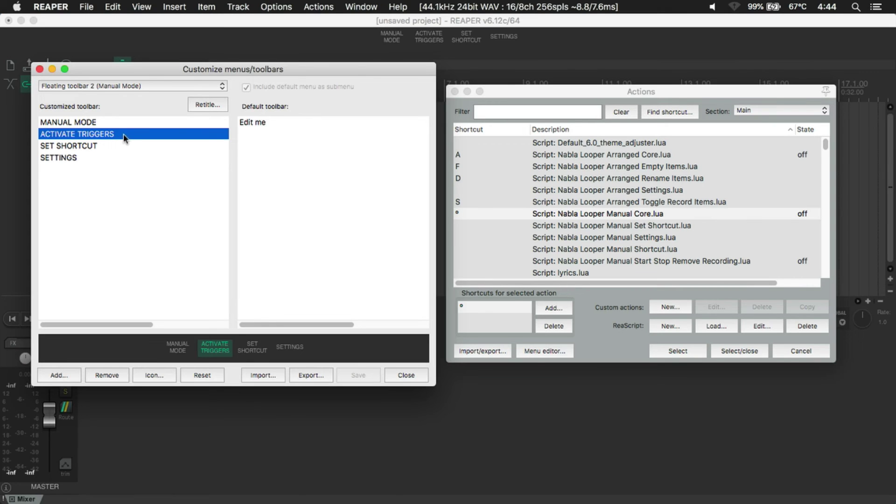
Rebind ACTIVATE TRIGGERS to the Manual Start Stop Remove Recording script with footswitch MIDI Chan 1 CC 64
{"action": "right_click", "coordinate": [118, 136]}
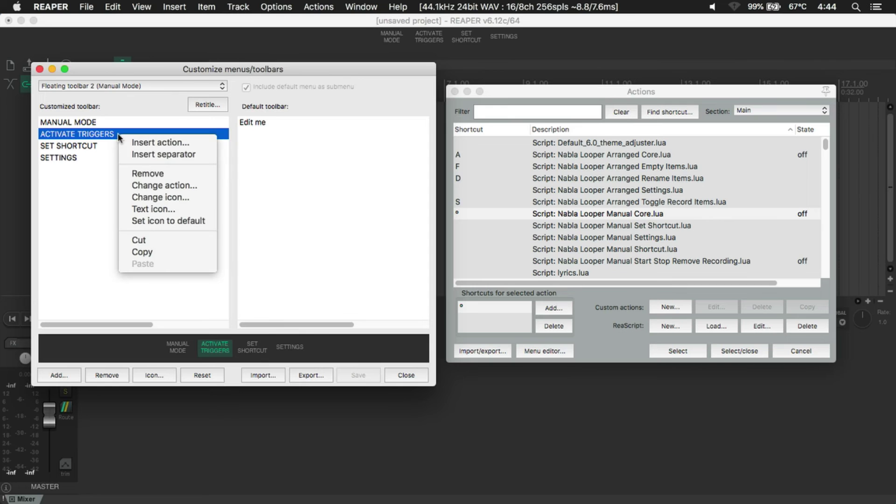
{"action": "left_click", "coordinate": [164, 188]}
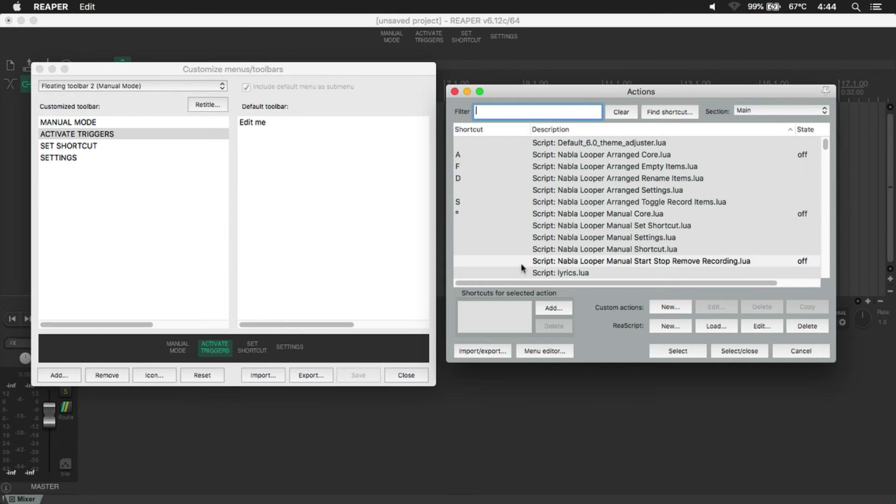
{"action": "left_click", "coordinate": [548, 263]}
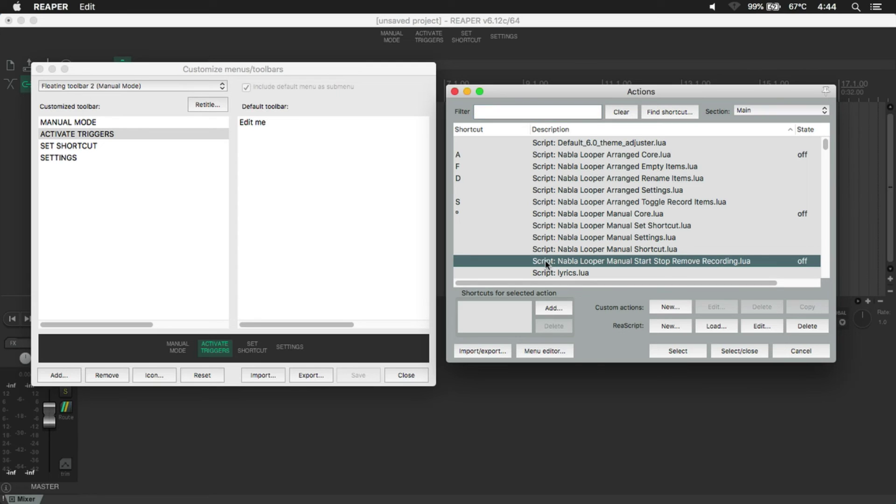
{"action": "left_click", "coordinate": [552, 310]}
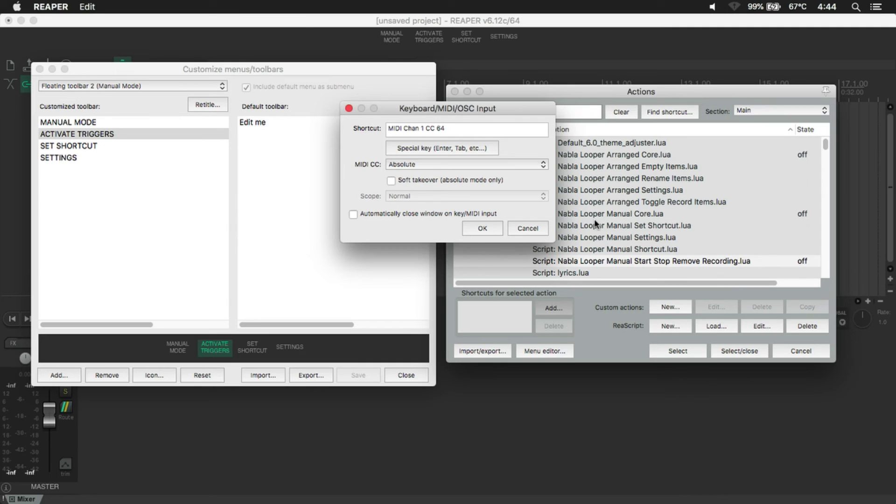
{"action": "left_click", "coordinate": [483, 229]}
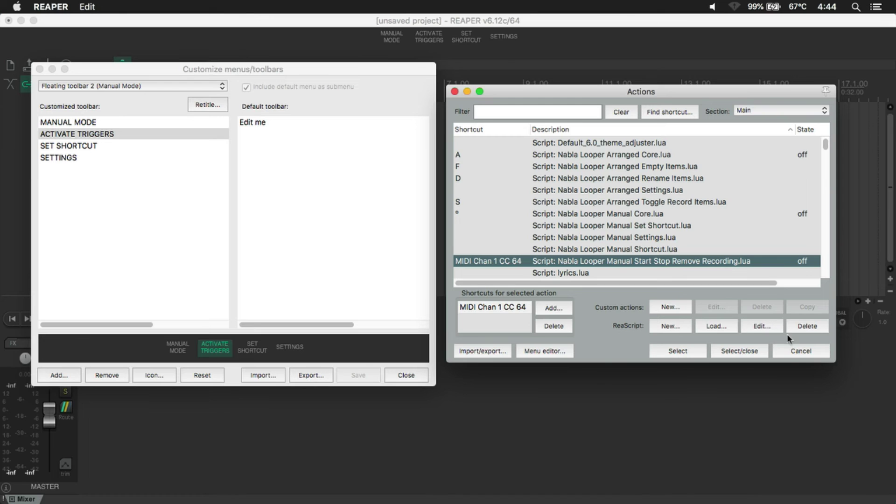
{"action": "left_click", "coordinate": [789, 349]}
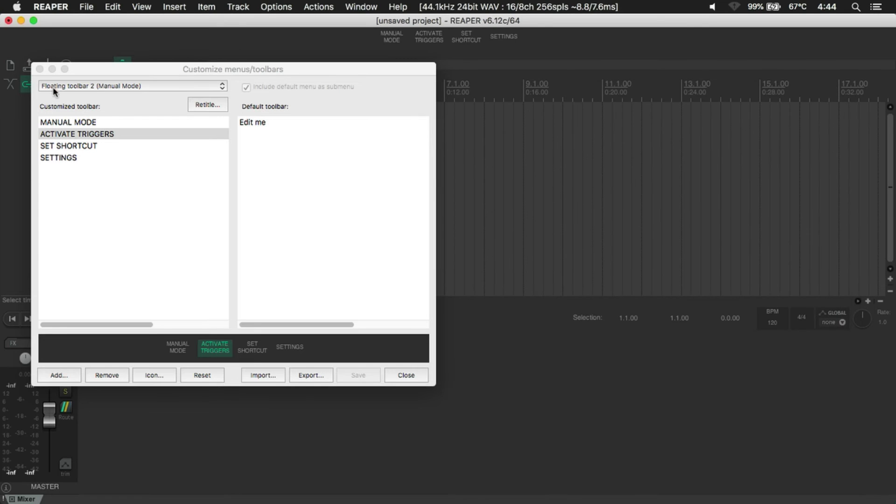
Close the toolbar customization and assign Space as the Nabla Looper shortcut in SET SHORTCUT
{"action": "left_click", "coordinate": [39, 69]}
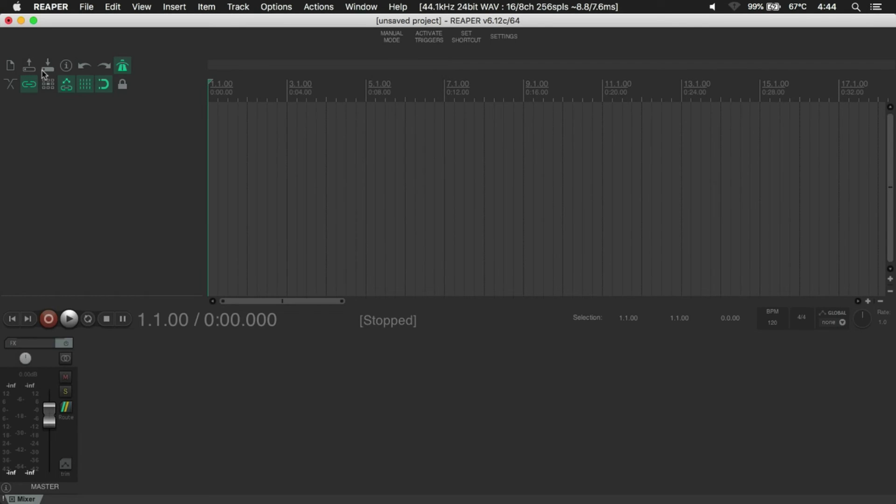
{"action": "left_click", "coordinate": [477, 38]}
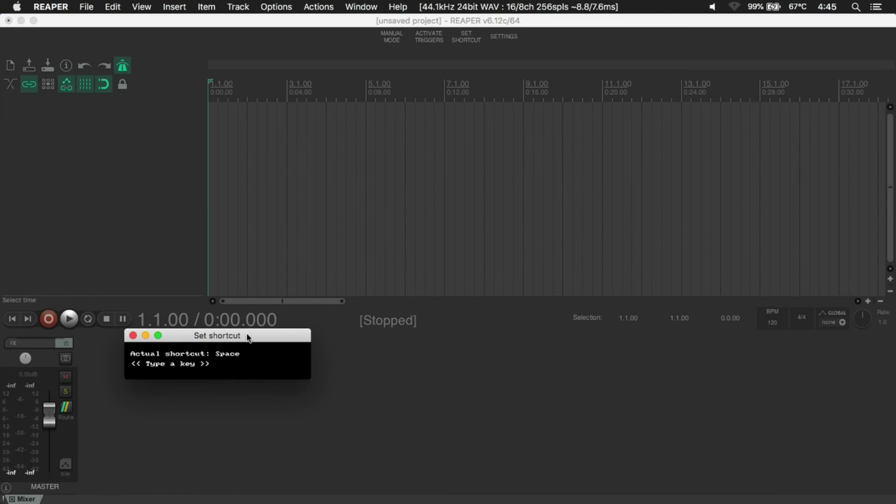
{"action": "left_click_drag", "start_coordinate": [247, 336], "coordinate": [438, 167]}
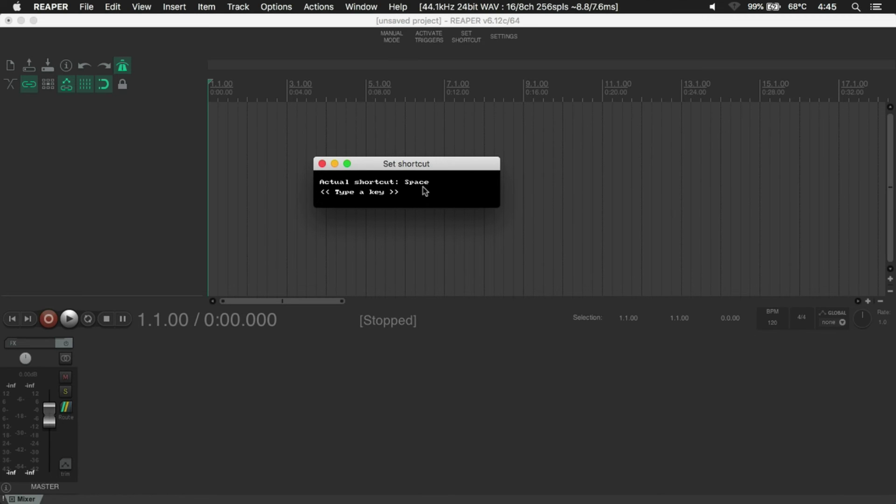
{"action": "key", "text": "space"}
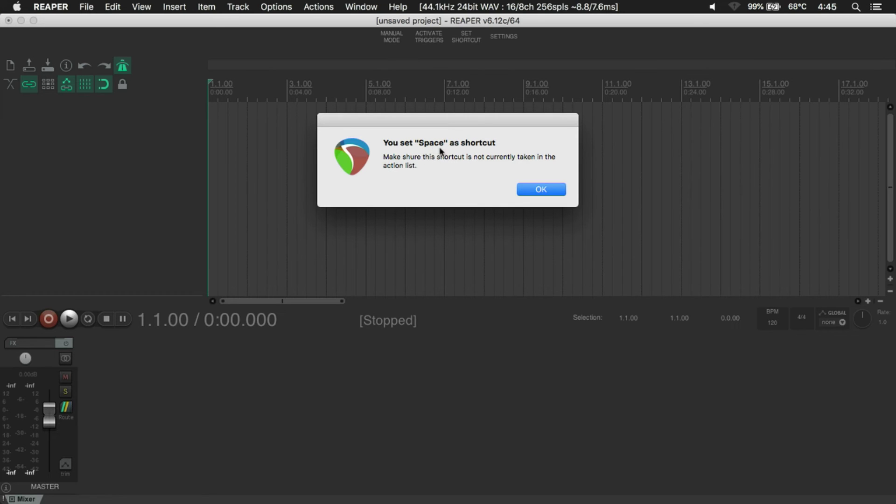
{"action": "left_click", "coordinate": [532, 188]}
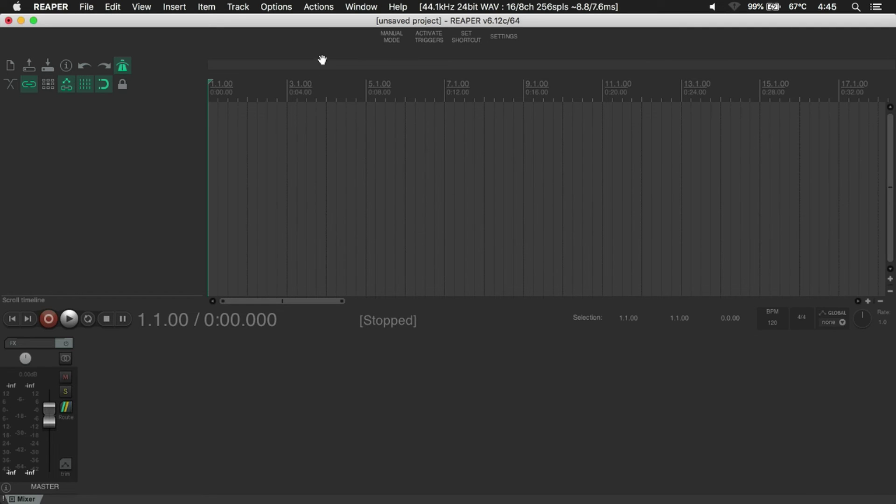
In the Actions list, move Transport: Play/stop from Space to Shift+Return
{"action": "left_click", "coordinate": [322, 8]}
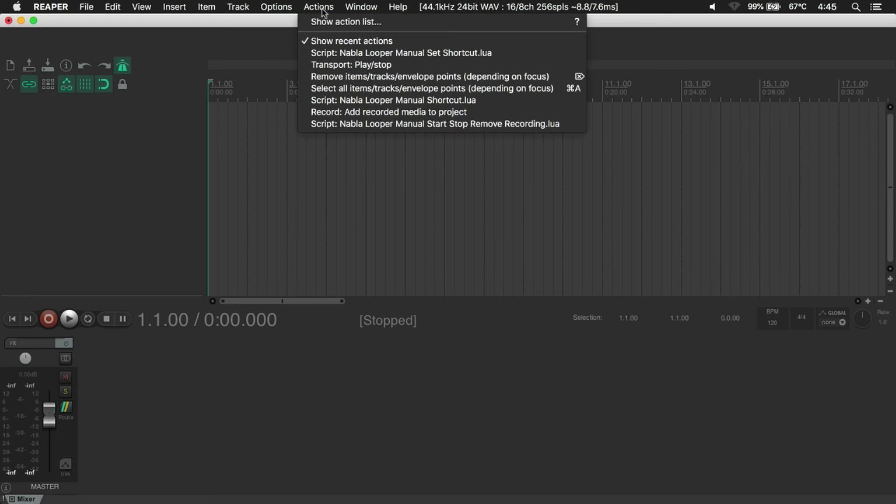
{"action": "left_click", "coordinate": [407, 22]}
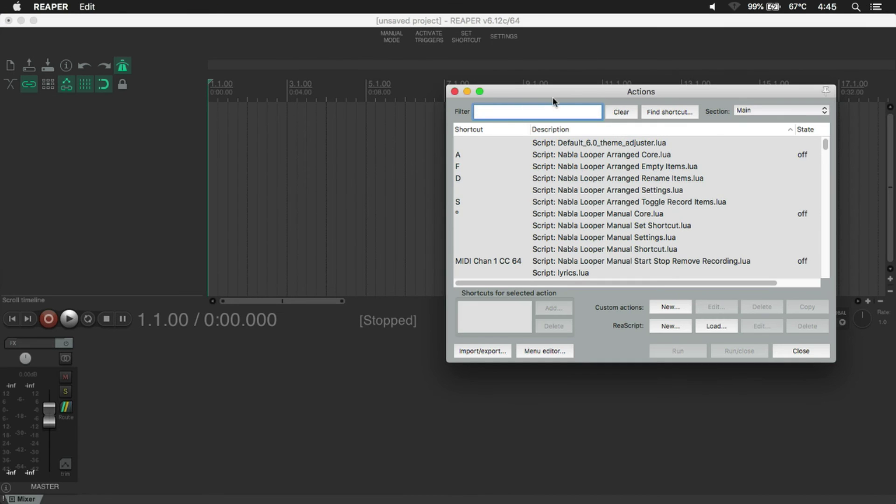
{"action": "left_click", "coordinate": [668, 112]}
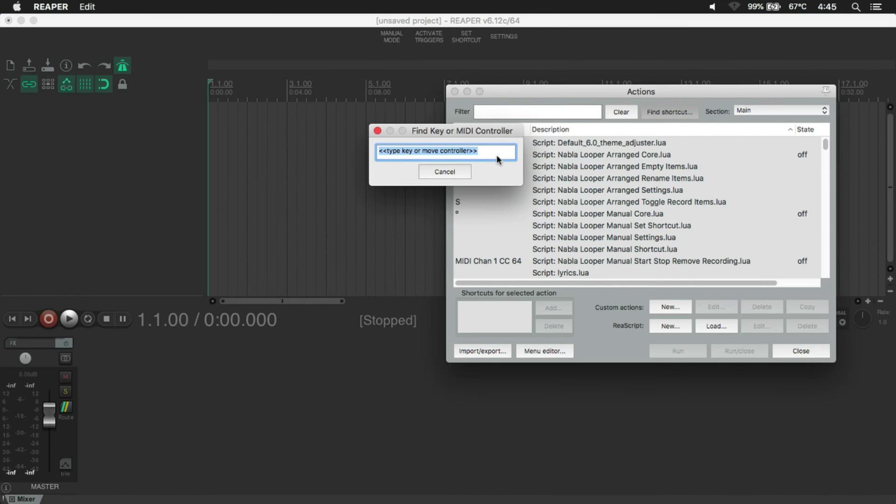
{"action": "key", "text": "space"}
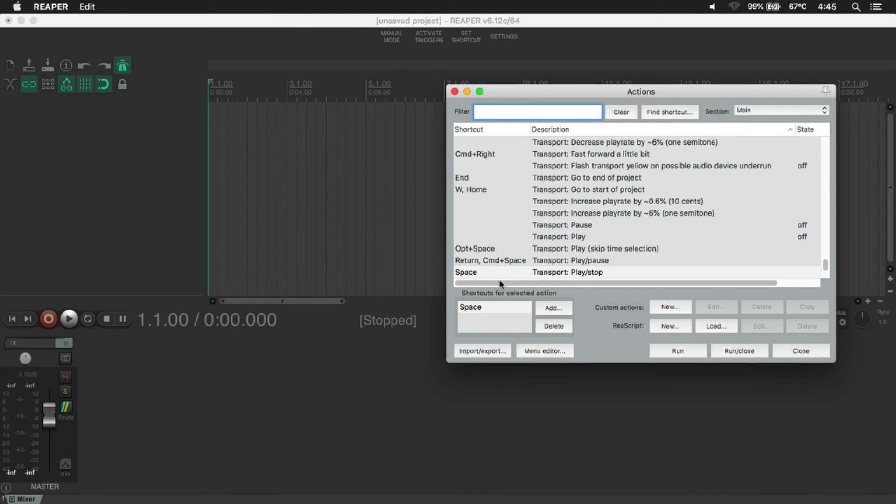
{"action": "left_click", "coordinate": [561, 326]}
{"action": "left_click", "coordinate": [565, 273]}
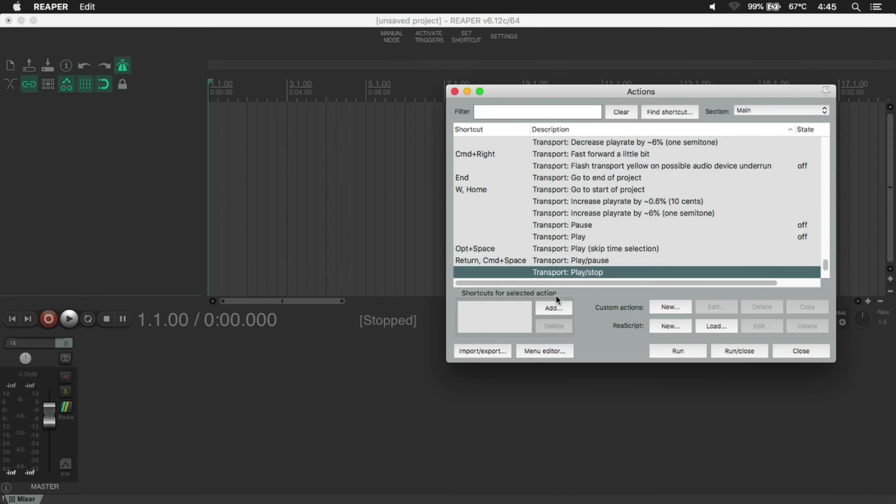
{"action": "left_click", "coordinate": [555, 309]}
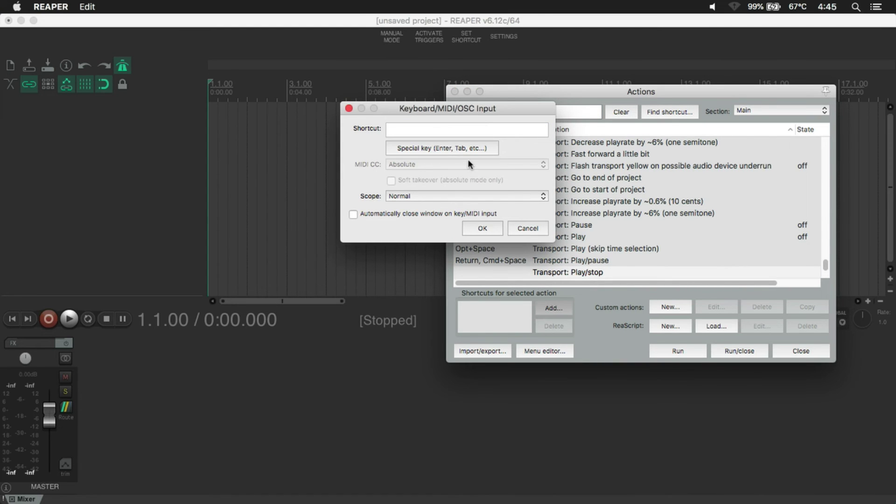
{"action": "key", "text": "shift+Return"}
{"action": "left_click", "coordinate": [481, 228]}
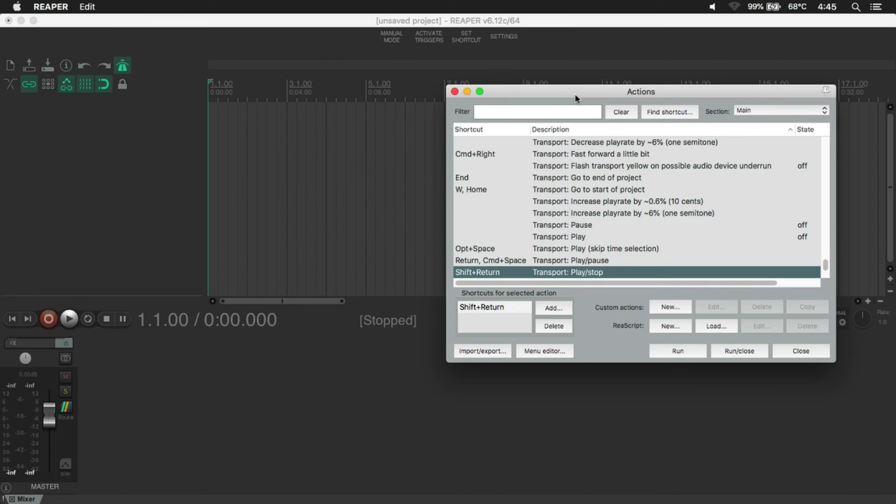
Filter for NABLA and bind Space to the Nabla Looper Manual Shortcut.lua script
{"action": "left_click", "coordinate": [572, 113]}
{"action": "type", "text": "N"}
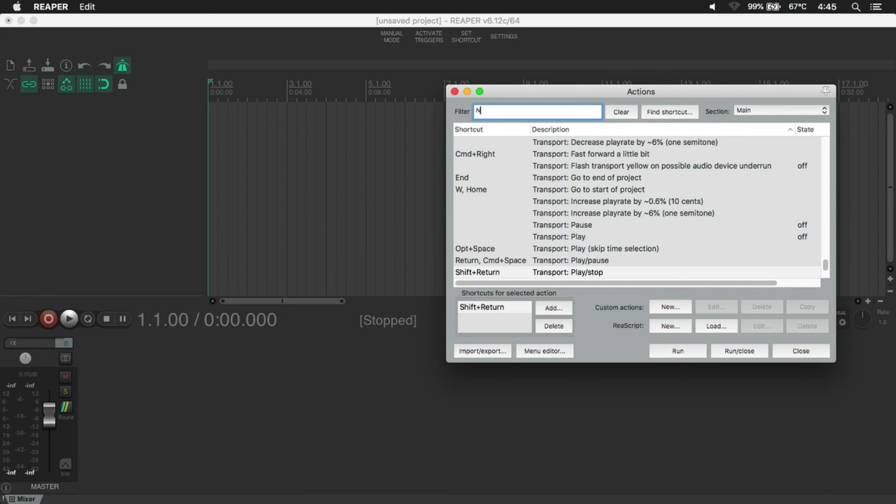
{"action": "type", "text": "ABLA LOOPER"}
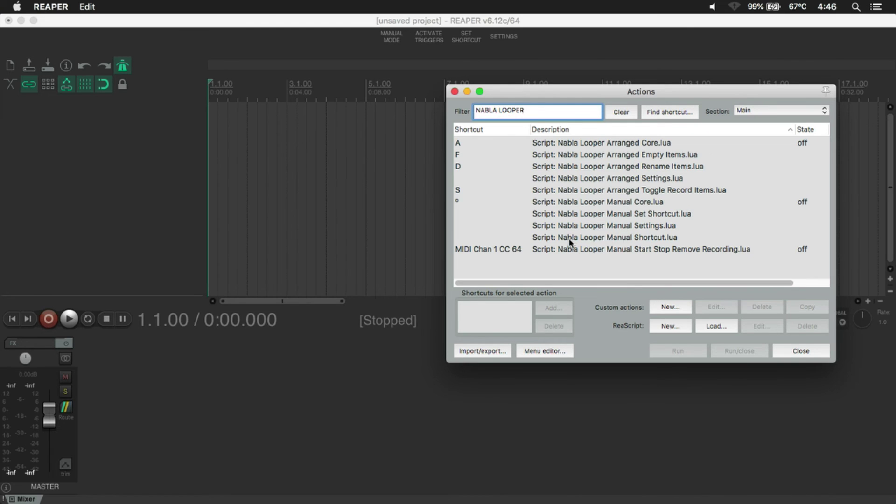
{"action": "left_click", "coordinate": [583, 238]}
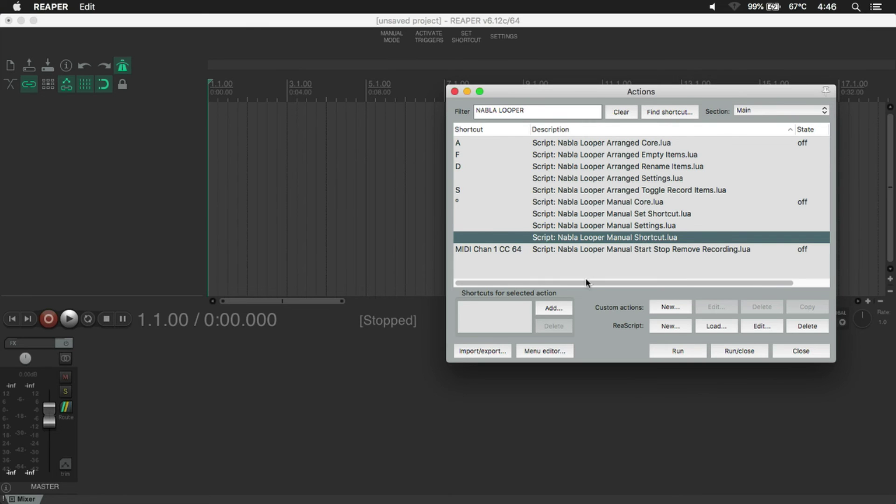
{"action": "left_click", "coordinate": [554, 308]}
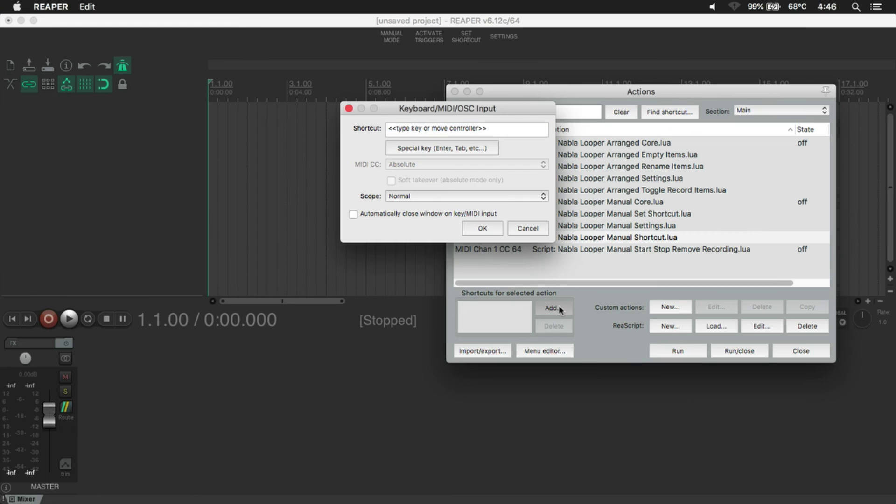
{"action": "left_click", "coordinate": [463, 148]}
{"action": "key", "text": "space"}
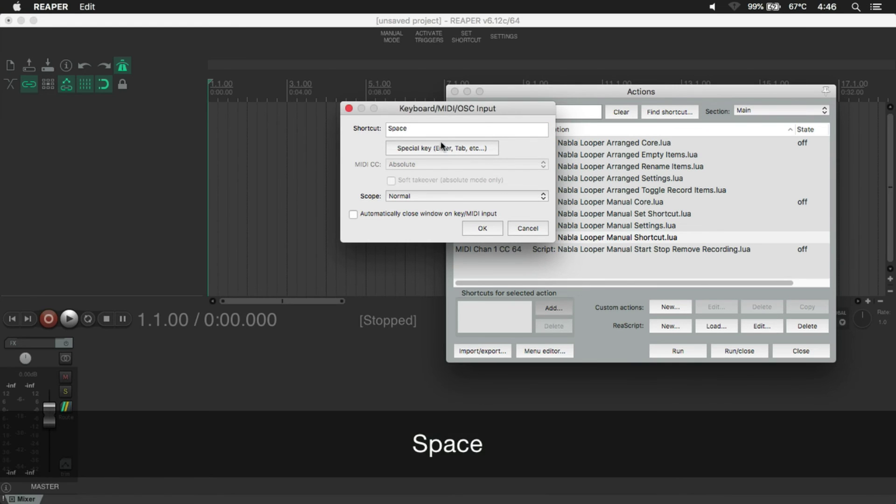
{"action": "left_click", "coordinate": [478, 228]}
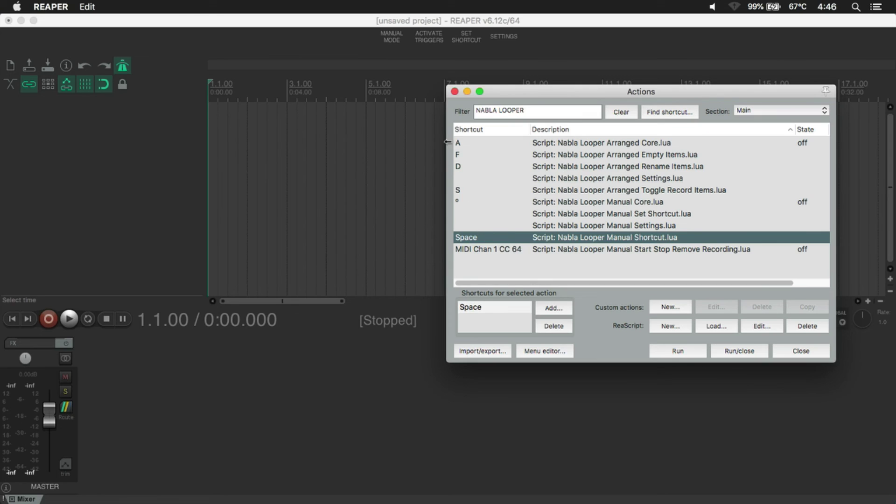
{"action": "left_click", "coordinate": [466, 38]}
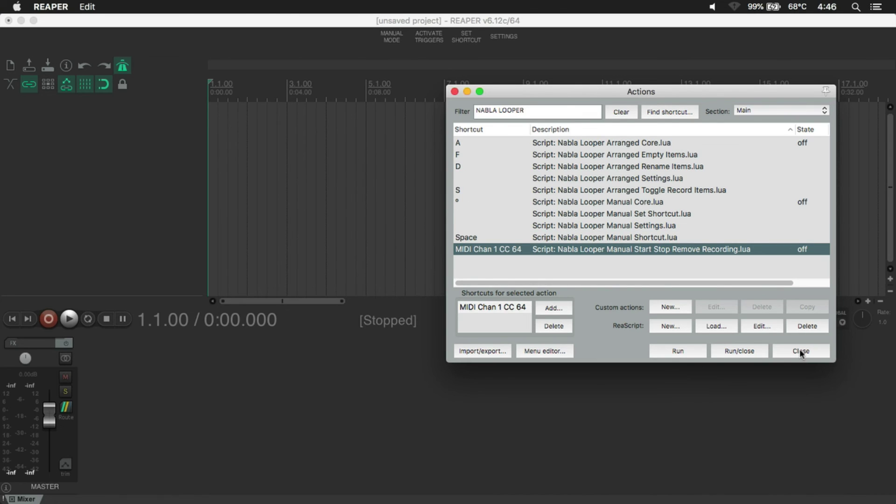
Close the action list and create two tracks named GT 1 and MIDI
{"action": "left_click", "coordinate": [800, 350]}
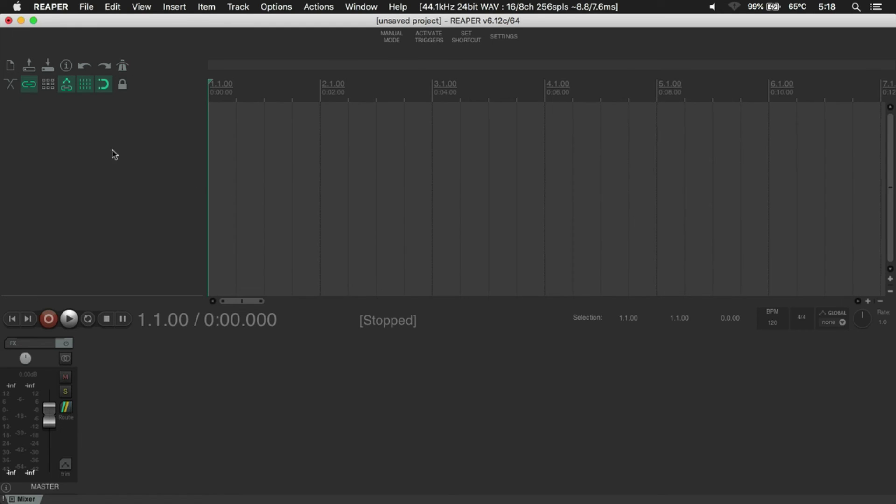
{"action": "double_click", "coordinate": [93, 135]}
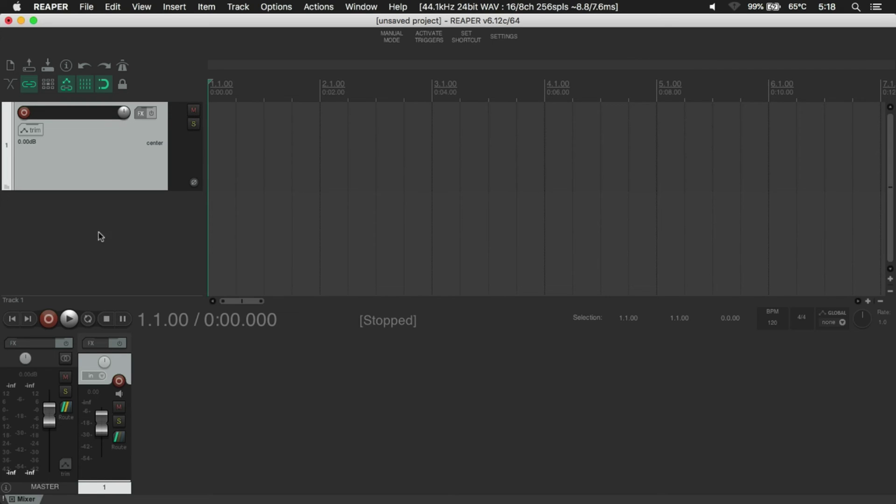
{"action": "double_click", "coordinate": [84, 114]}
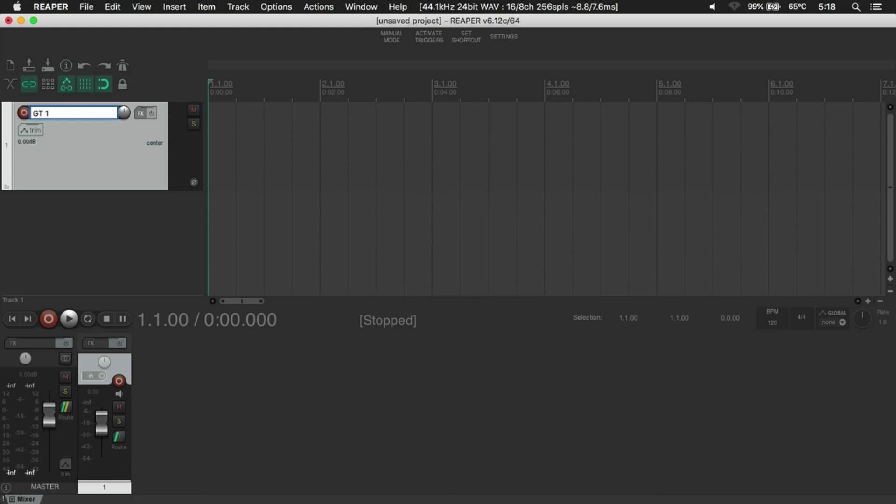
{"action": "key", "text": "Return"}
{"action": "double_click", "coordinate": [79, 220]}
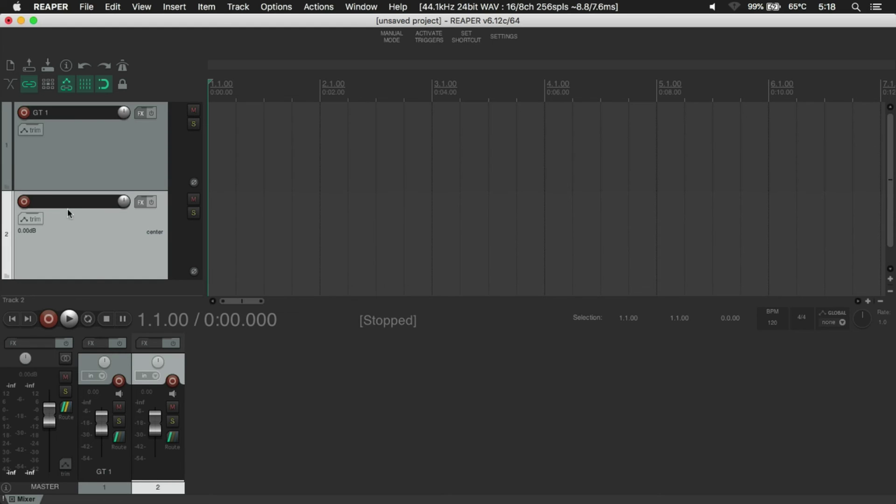
{"action": "double_click", "coordinate": [60, 201]}
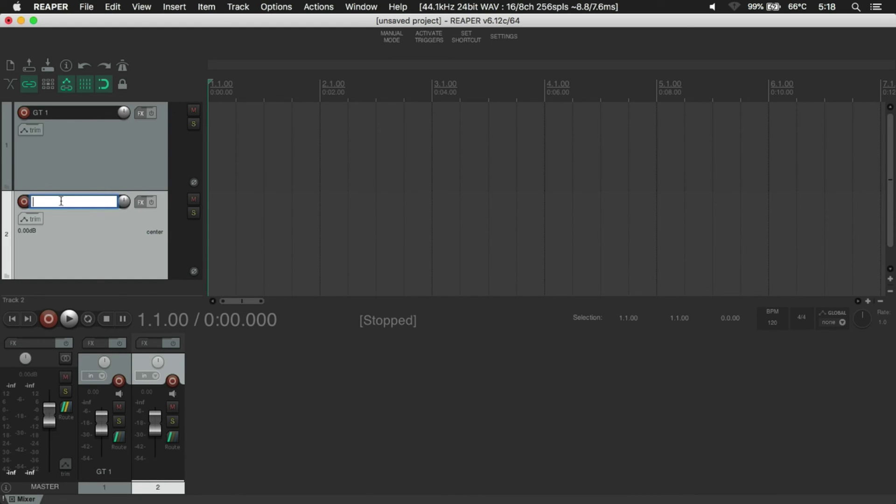
{"action": "type", "text": "MIDI"}
{"action": "key", "text": "Return"}
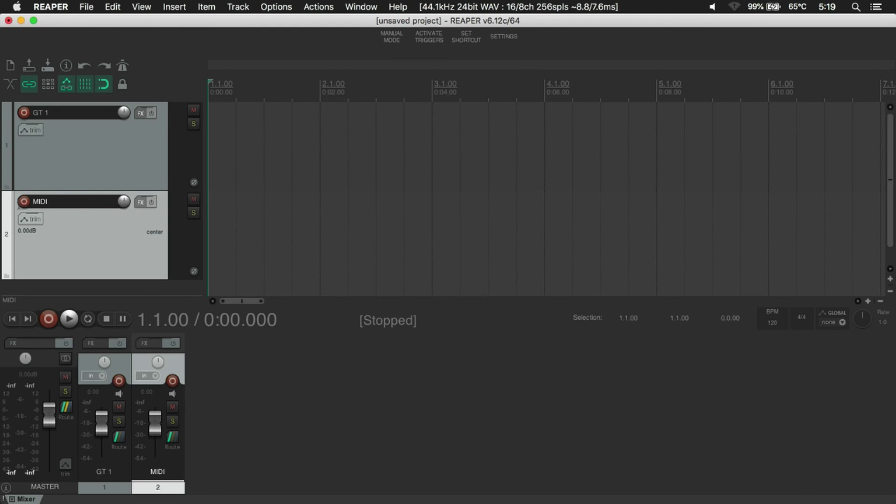
Set the MIDI track's input to YAMAHA Corporation - Digital Piano, All Channels
{"action": "right_click", "coordinate": [22, 202]}
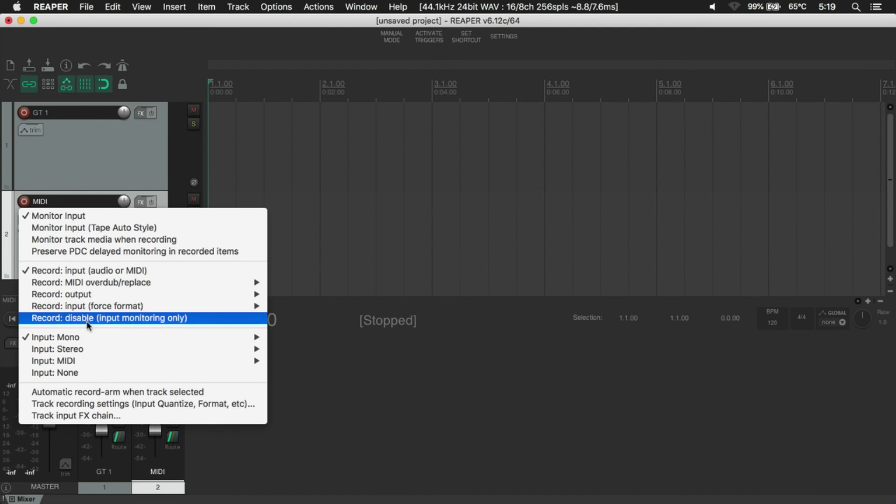
{"action": "mouse_move", "coordinate": [88, 360]}
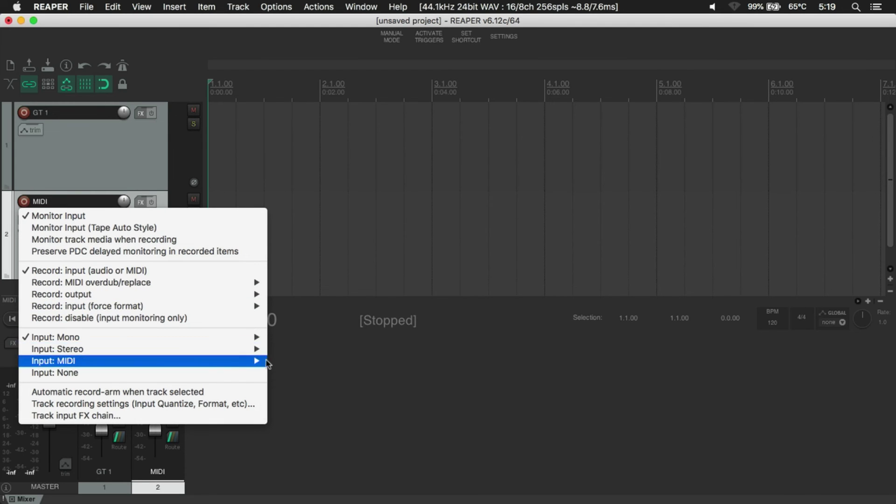
{"action": "mouse_move", "coordinate": [284, 363]}
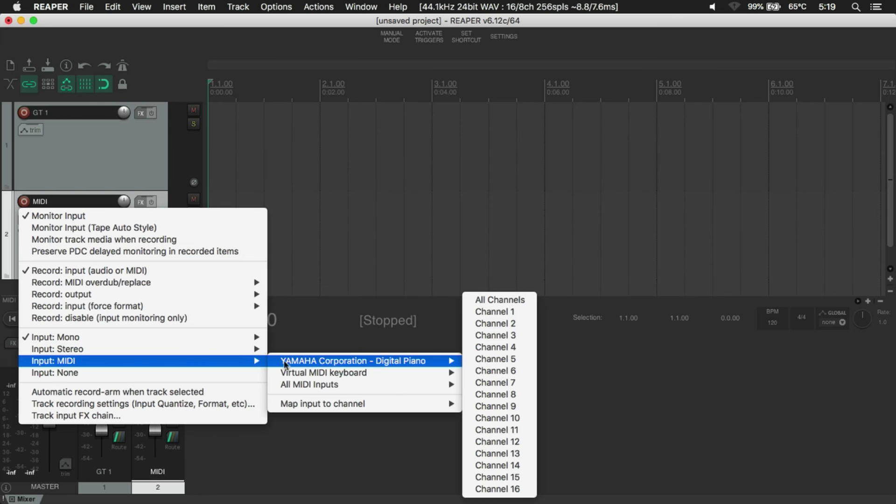
{"action": "left_click", "coordinate": [495, 300]}
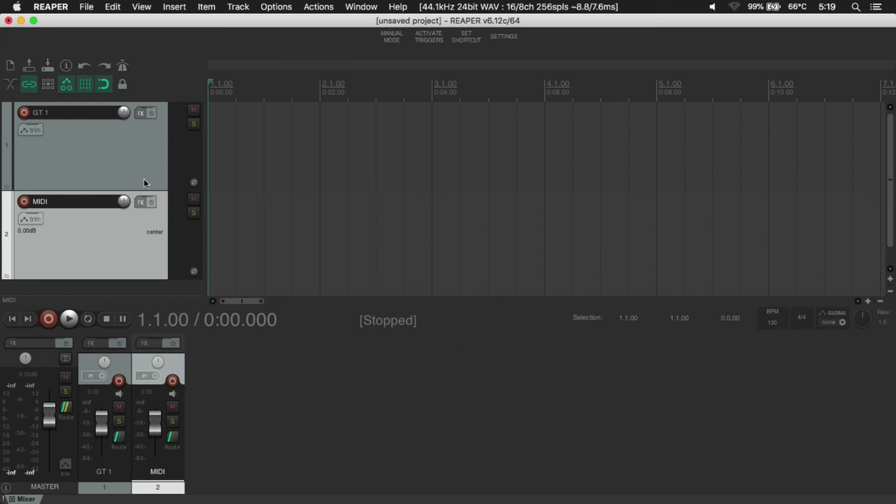
Add the Dexed VSTi to the MIDI track with preset 6. Lavitar Y
{"action": "left_click", "coordinate": [141, 202]}
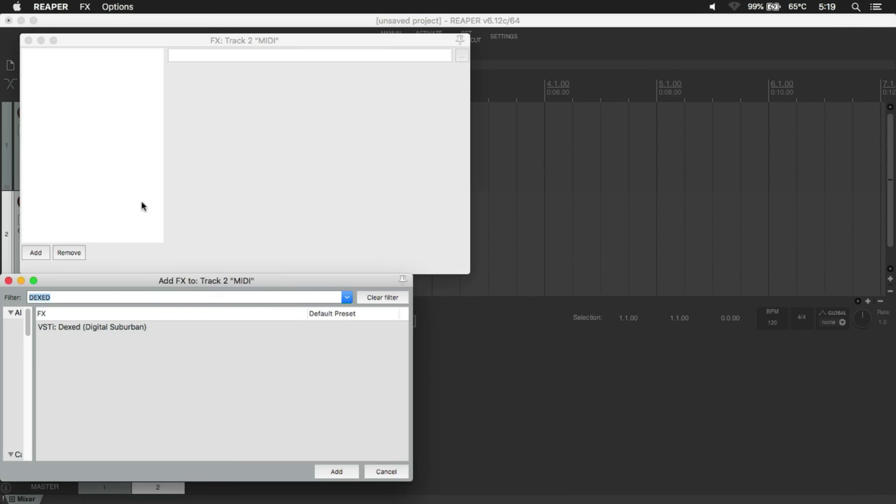
{"action": "double_click", "coordinate": [107, 329]}
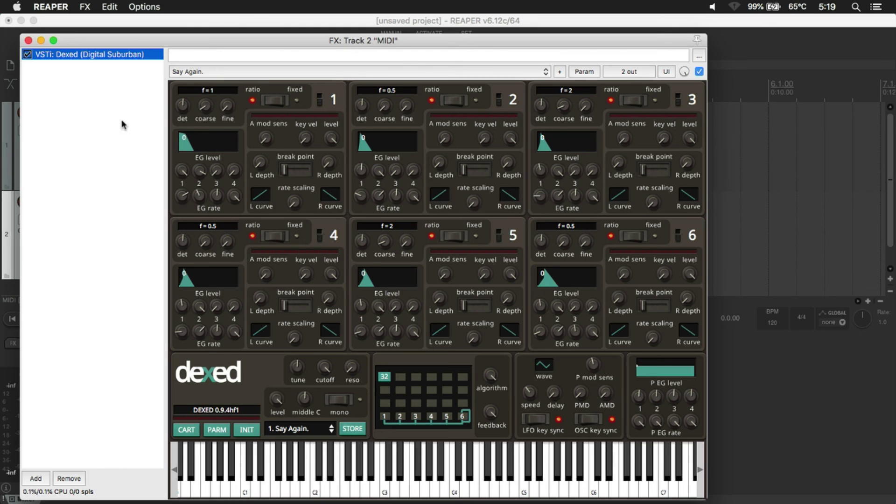
{"action": "left_click", "coordinate": [292, 426]}
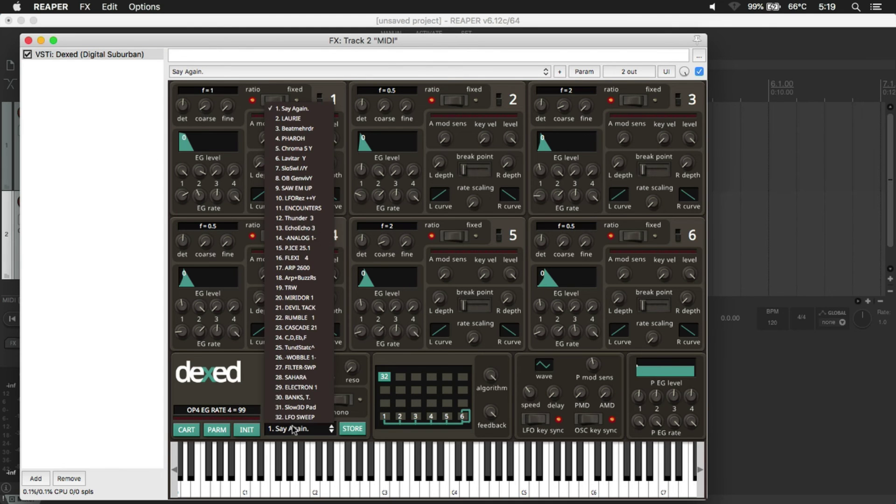
{"action": "left_click", "coordinate": [316, 159]}
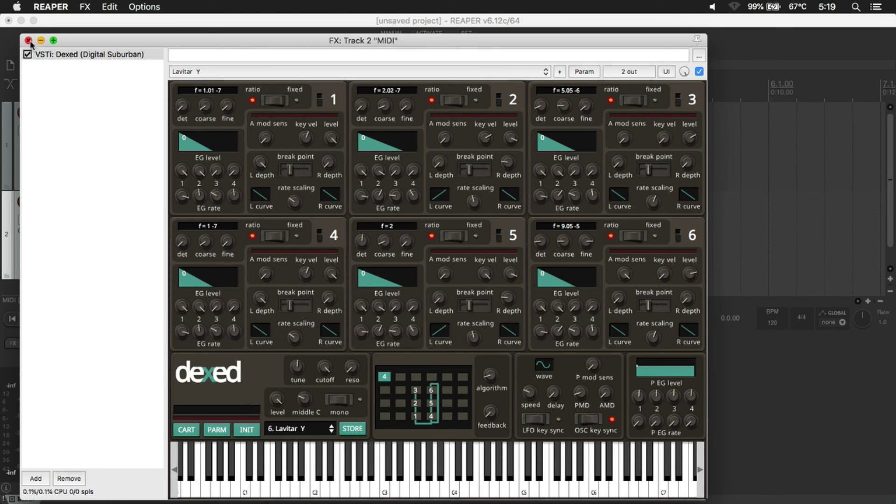
{"action": "left_click", "coordinate": [28, 41]}
Set GT 1's mono recording input to Tube 15, then select the MIDI track
{"action": "left_click", "coordinate": [57, 156]}
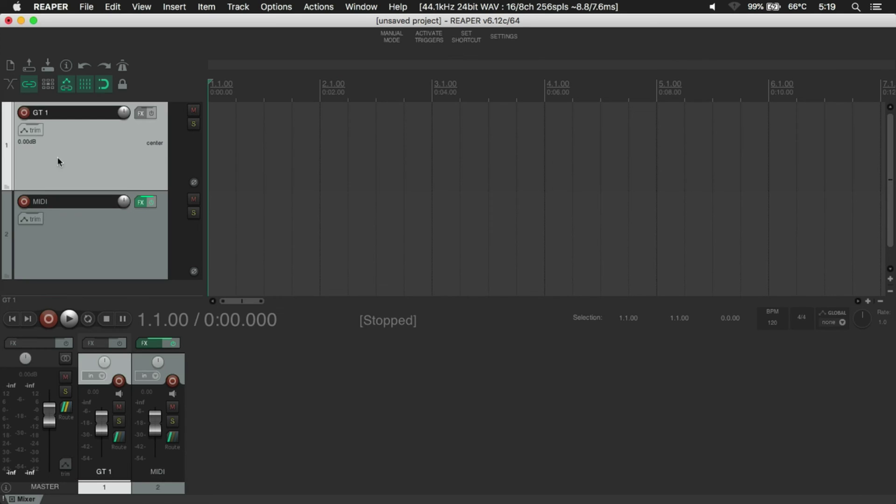
{"action": "right_click", "coordinate": [24, 114]}
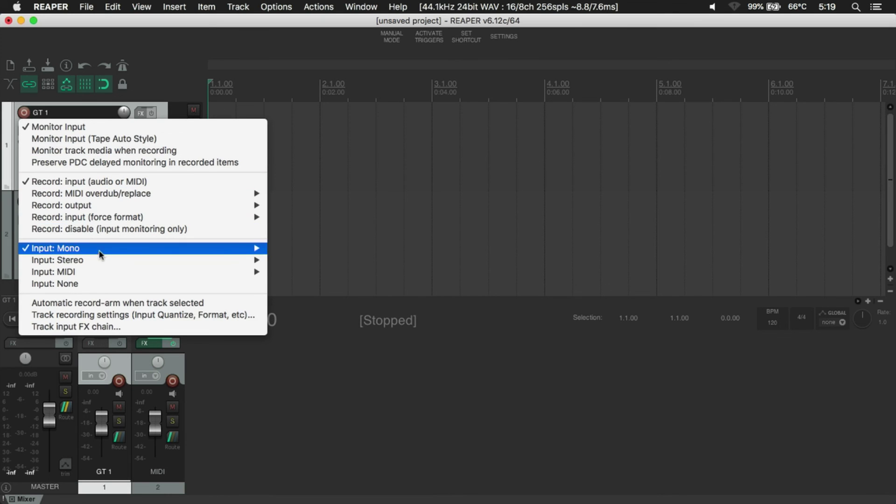
{"action": "mouse_move", "coordinate": [166, 253]}
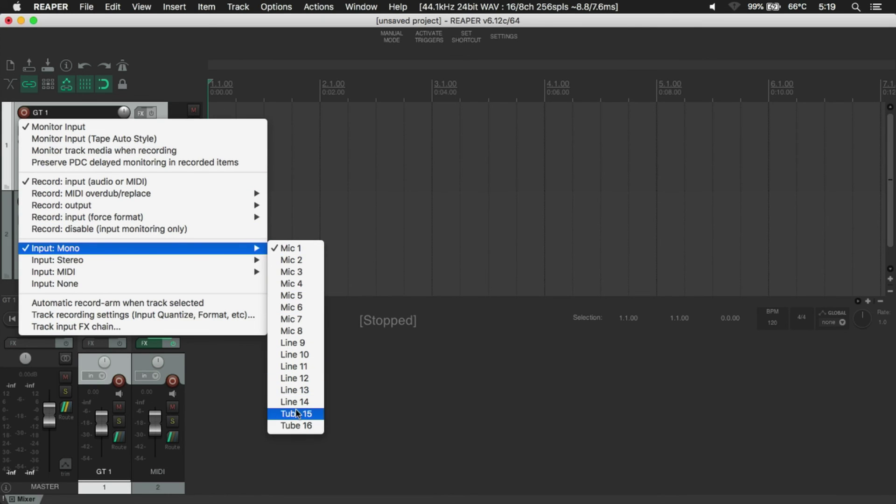
{"action": "left_click", "coordinate": [296, 412]}
{"action": "left_click", "coordinate": [142, 244]}
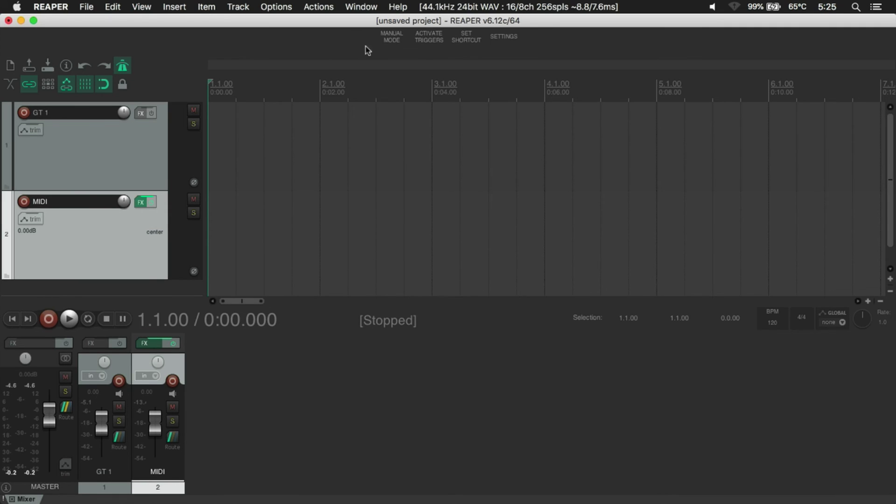
Start Manual Mode, record two looped guitar passes on GT 1 with Space, then select the MIDI track
{"action": "left_click", "coordinate": [383, 43]}
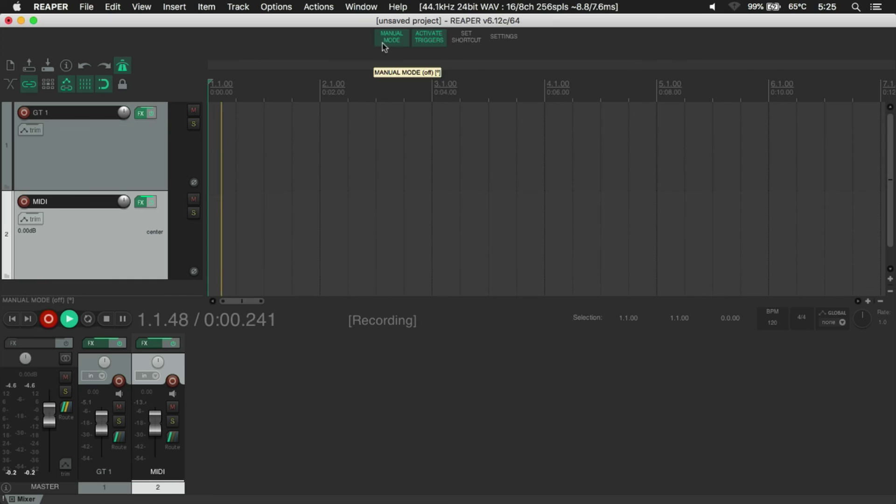
{"action": "left_click", "coordinate": [134, 164]}
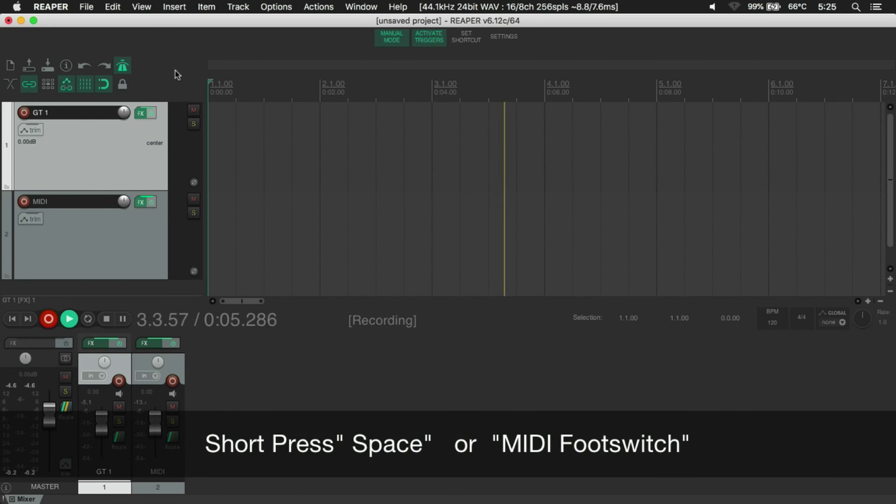
{"action": "key", "text": "space"}
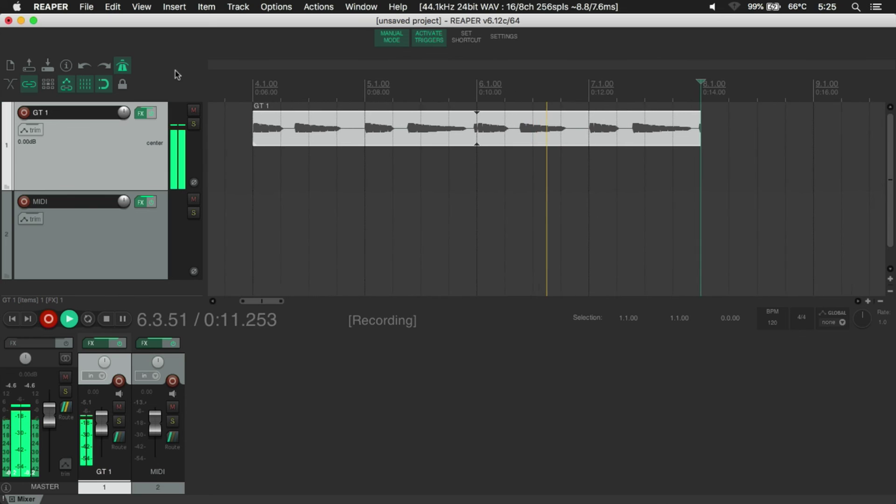
{"action": "key", "text": "space"}
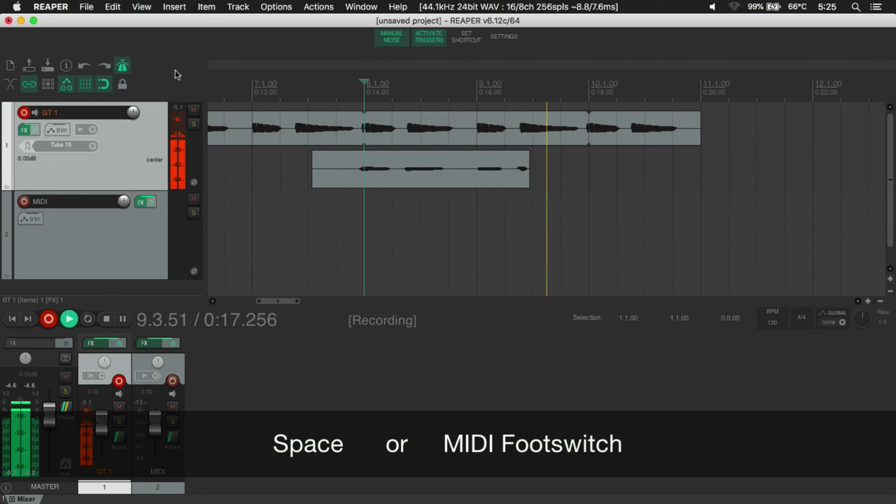
{"action": "key", "text": "space"}
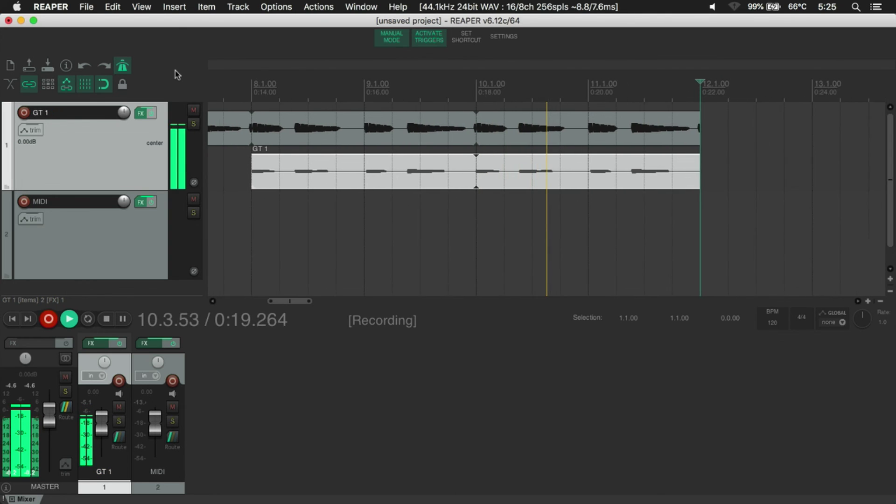
{"action": "left_click", "coordinate": [154, 243]}
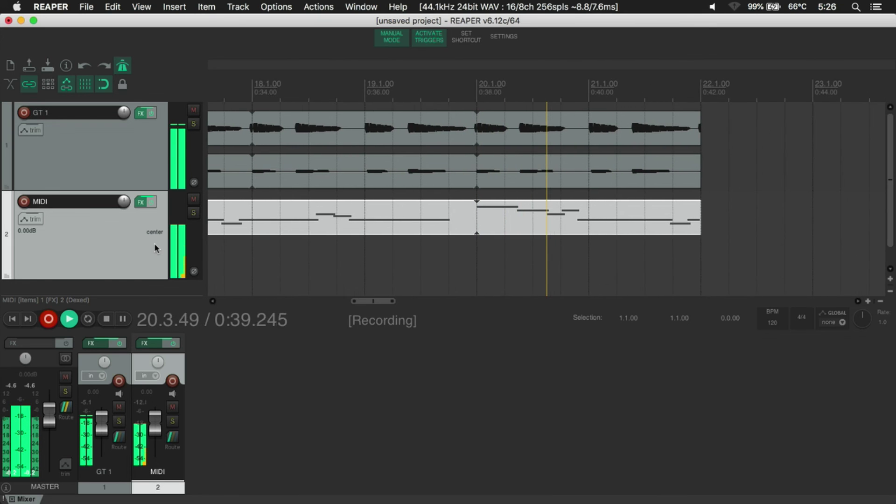
{"action": "key", "text": "space"}
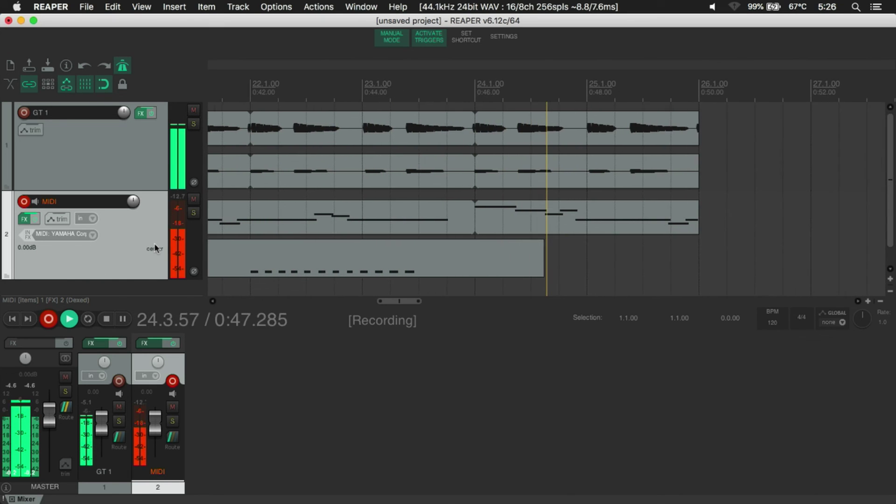
{"action": "key", "text": "space"}
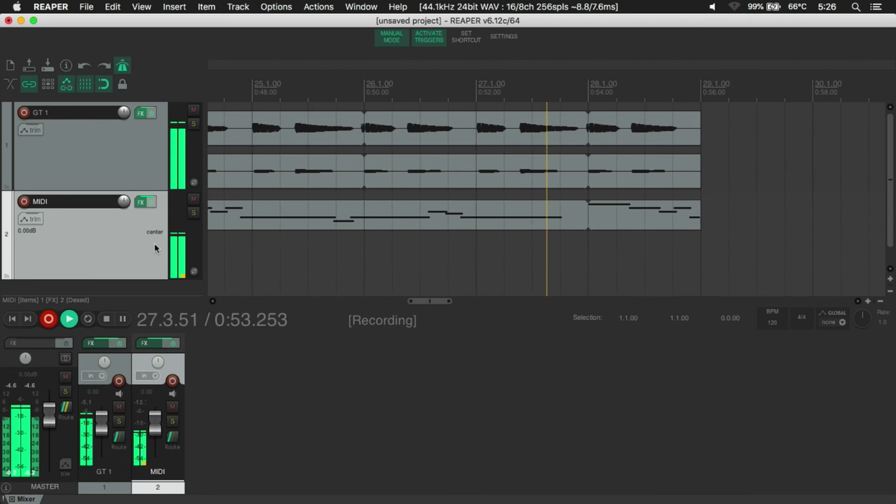
{"action": "key", "text": "space"}
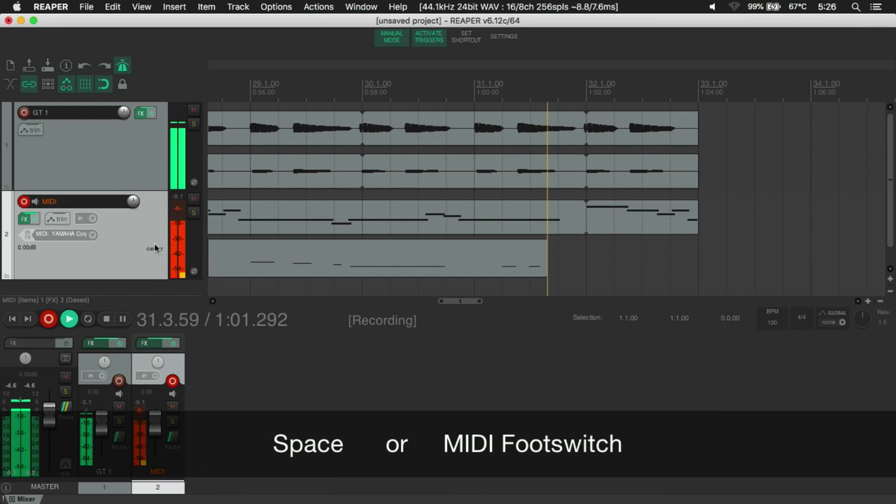
{"action": "key", "text": "space"}
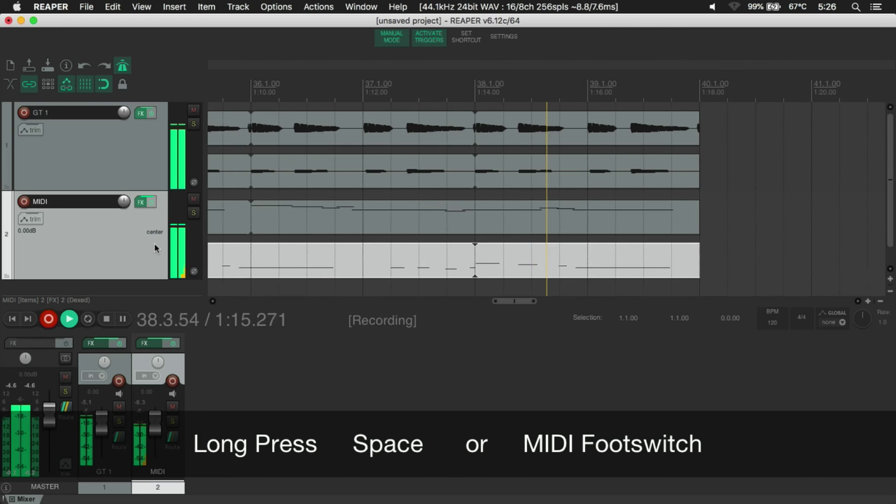
{"action": "key", "text": "space"}
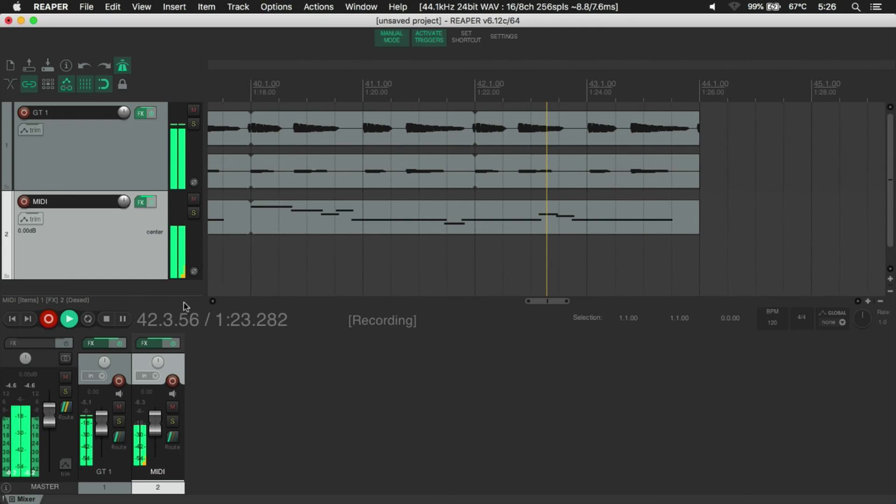
Record a new MIDI loop layer with Space, then switch recording to GT 1 for a third guitar layer
{"action": "key", "text": "space"}
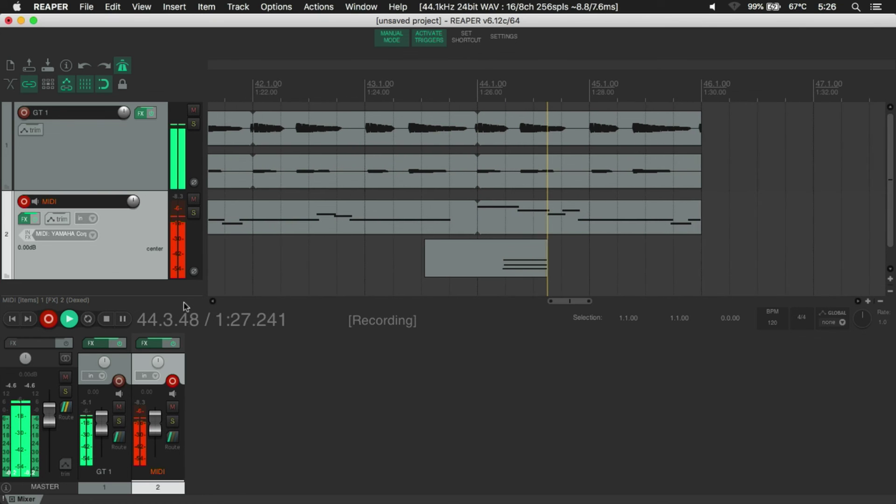
{"action": "left_click", "coordinate": [127, 156]}
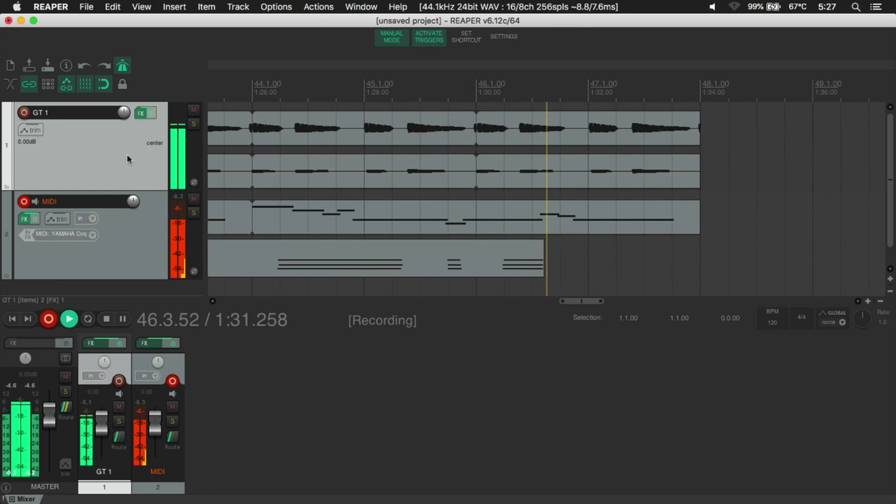
{"action": "key", "text": "space"}
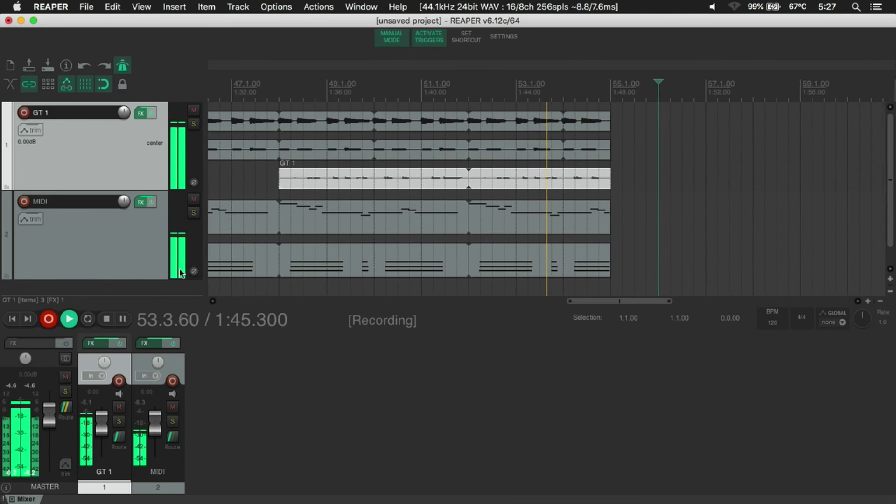
{"action": "scroll", "coordinate": [267, 252], "scroll_direction": "down", "scroll_amount": 2}
{"action": "scroll", "coordinate": [268, 252], "scroll_direction": "down", "scroll_amount": 1}
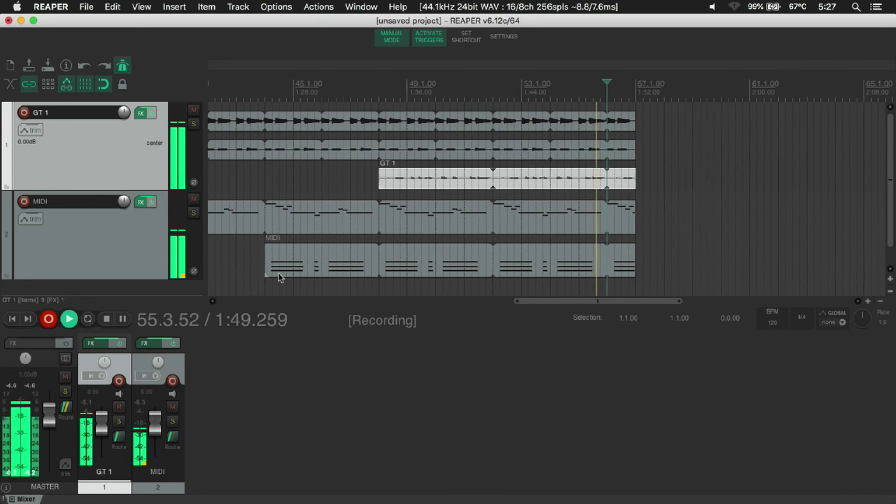
{"action": "scroll", "coordinate": [281, 277], "scroll_direction": "right", "scroll_amount": 3}
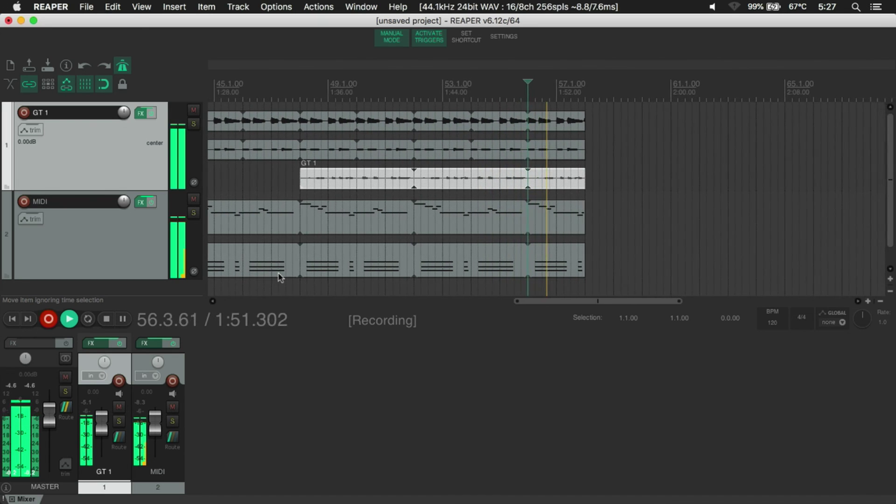